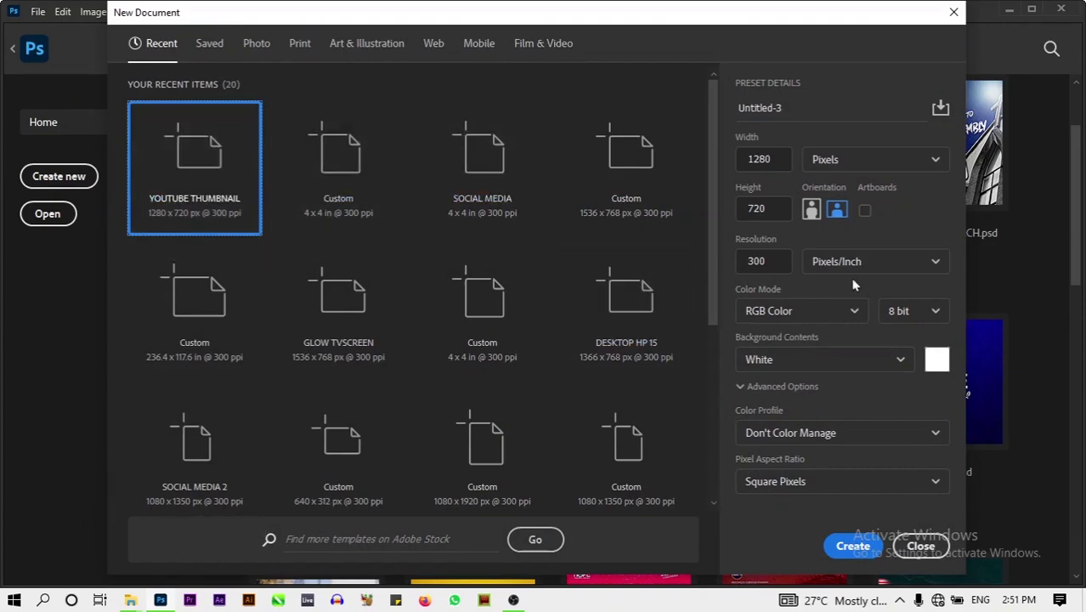
Step: Create a 1280 × 720 px, 300 ppi document from the YOUTUBE THUMBNAIL preset and clear its guides
{"action": "left_click", "coordinate": [851, 547]}
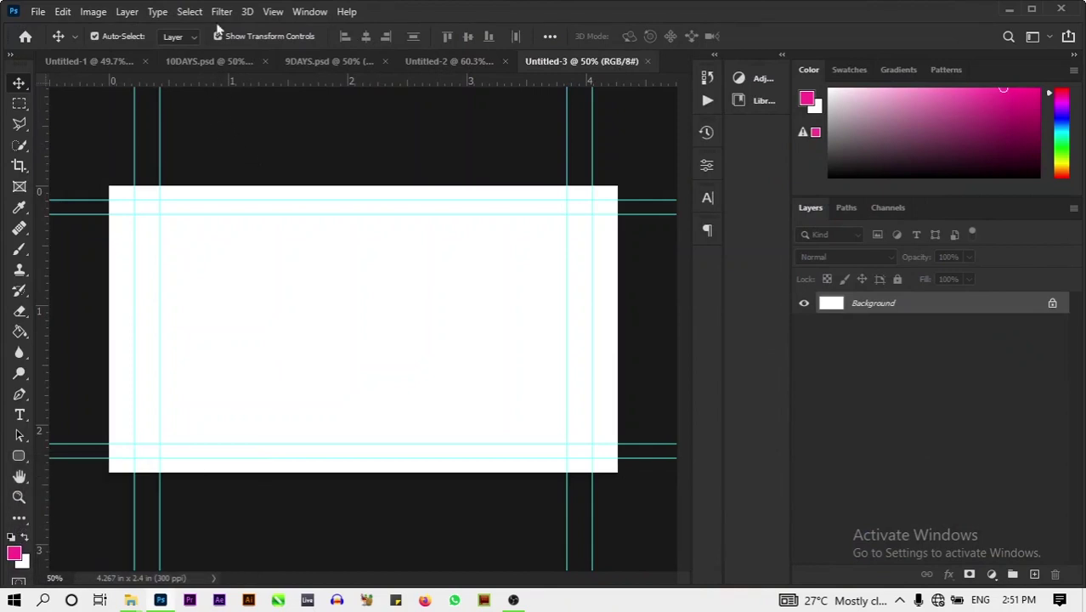
{"action": "left_click", "coordinate": [275, 14]}
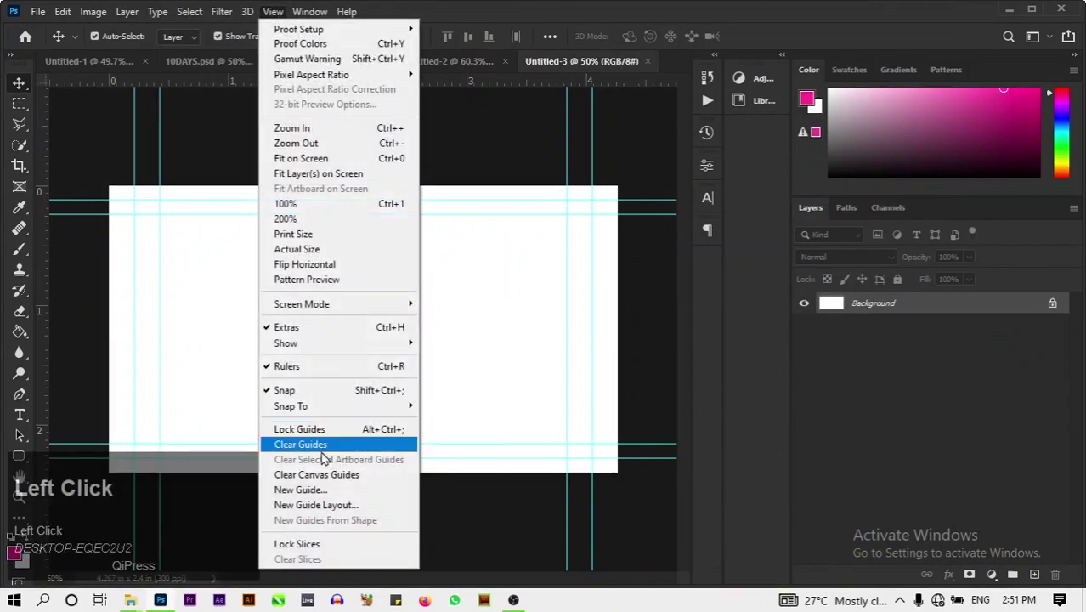
{"action": "left_click", "coordinate": [409, 443]}
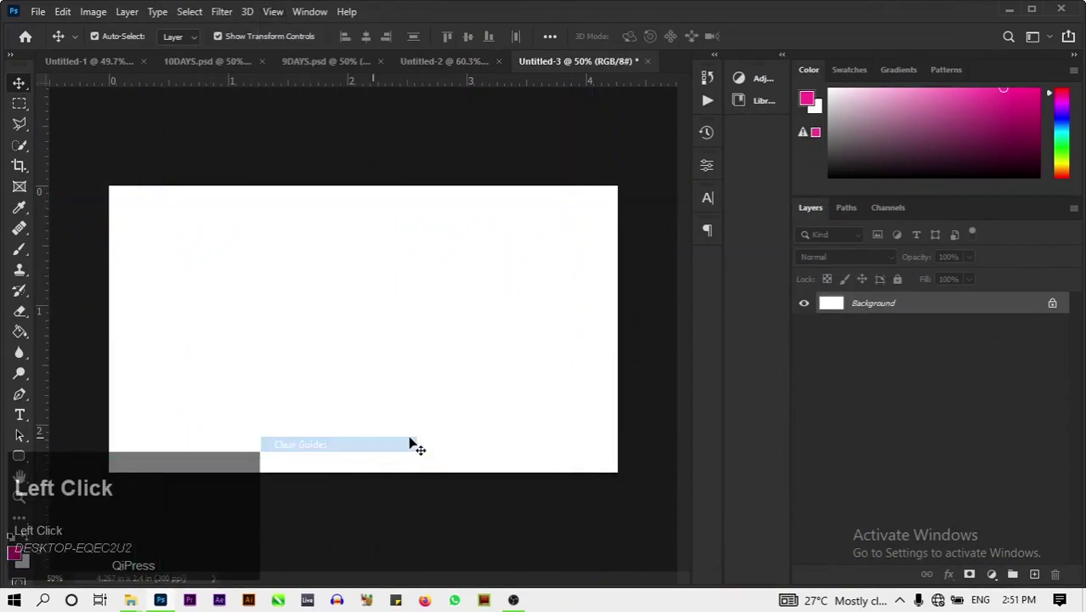
Step: Unlock the Background to turn it into a regular layer
{"action": "left_click", "coordinate": [1052, 302]}
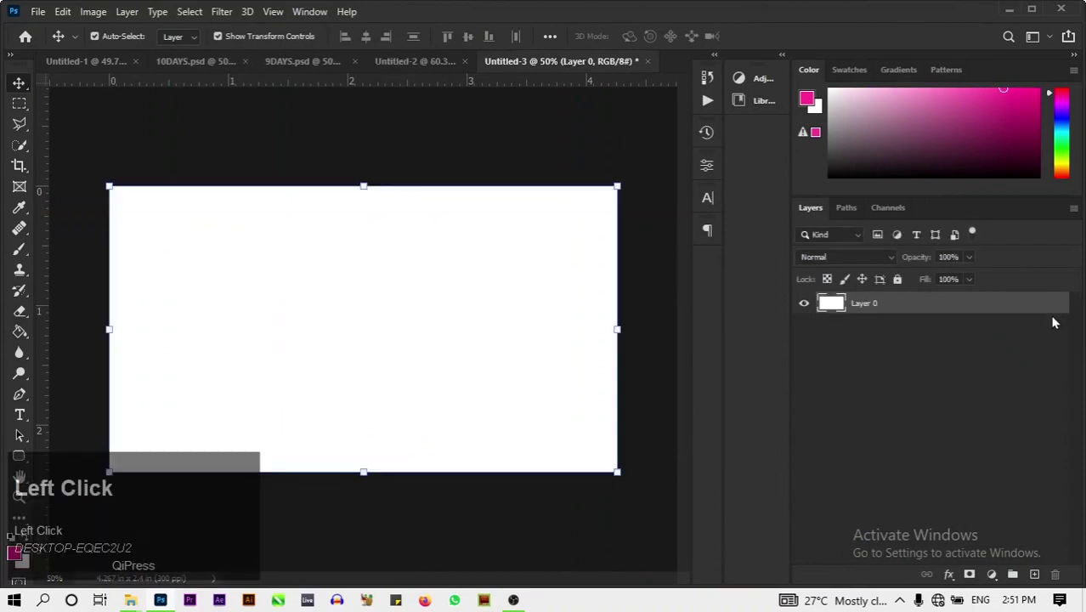
{"action": "key", "text": "ctrl+0"}
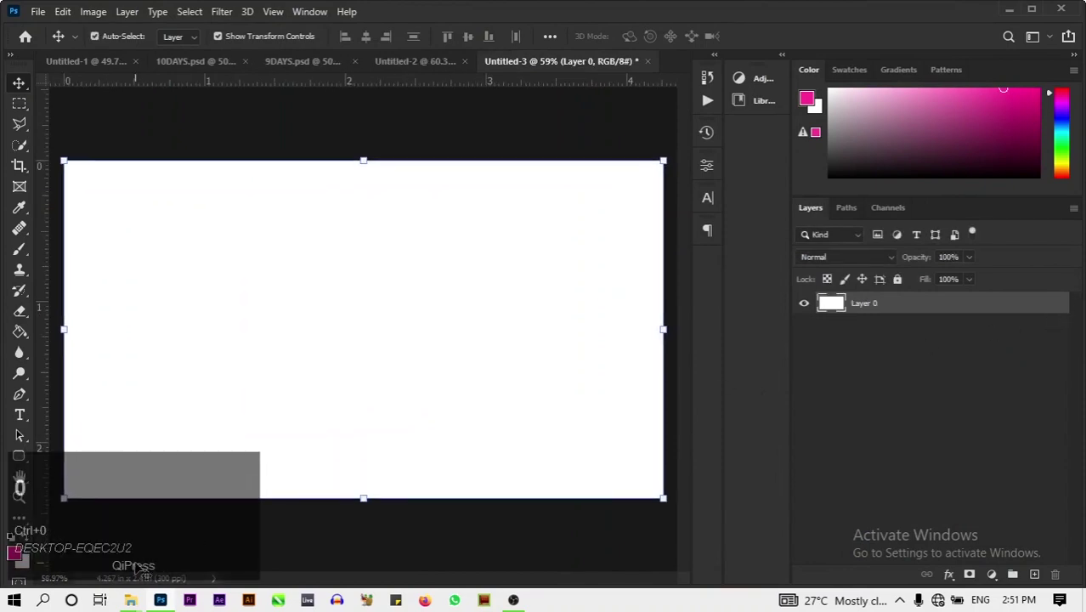
Step: Place the mountain photo pexels-eberhard-grossgasteiger-1366919.jpg from the SHARE ITEMS folder into the new document
{"action": "left_click", "coordinate": [130, 600]}
{"action": "left_click", "coordinate": [121, 539]}
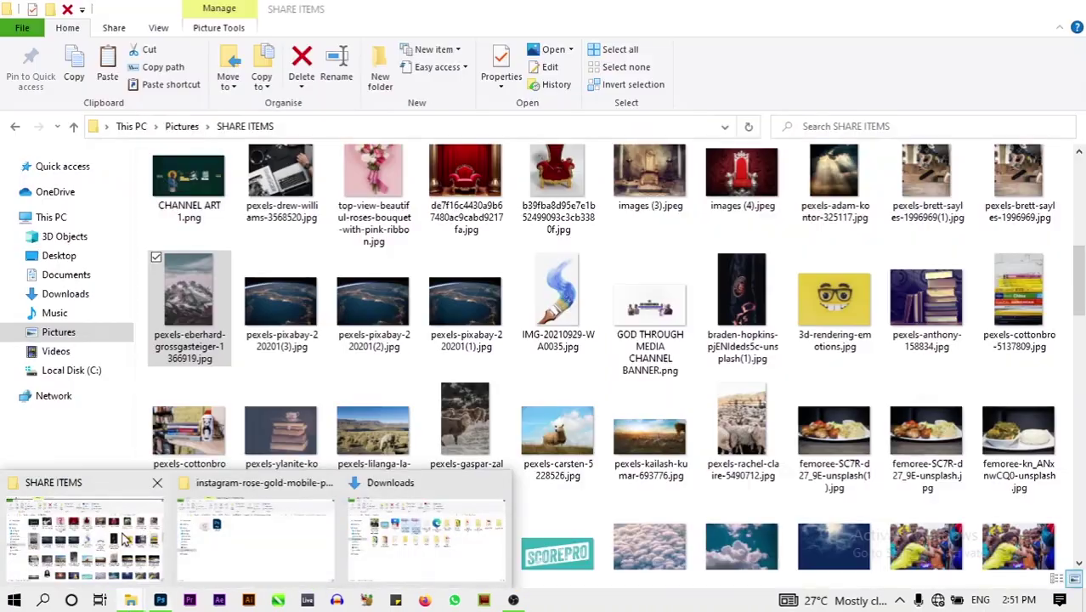
{"action": "left_click", "coordinate": [169, 332]}
{"action": "left_click_drag", "start_coordinate": [180, 285], "coordinate": [206, 317]}
Step: Scale the placed photo to about 17% and position it to cover the whole canvas, with the mountains along the lower edge
{"action": "left_click_drag", "start_coordinate": [273, 507], "coordinate": [565, 497]}
{"action": "left_click", "coordinate": [343, 312]}
{"action": "left_click_drag", "start_coordinate": [343, 311], "coordinate": [357, 136]}
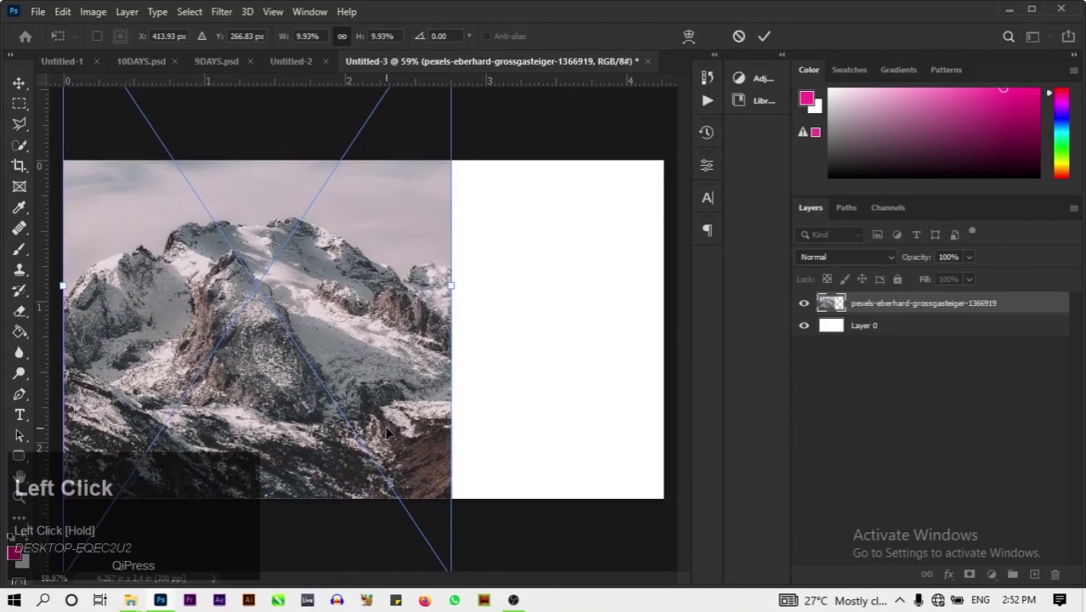
{"action": "left_click_drag", "start_coordinate": [389, 400], "coordinate": [376, 174]}
{"action": "left_click_drag", "start_coordinate": [427, 355], "coordinate": [656, 498]}
{"action": "left_click_drag", "start_coordinate": [193, 210], "coordinate": [215, 388]}
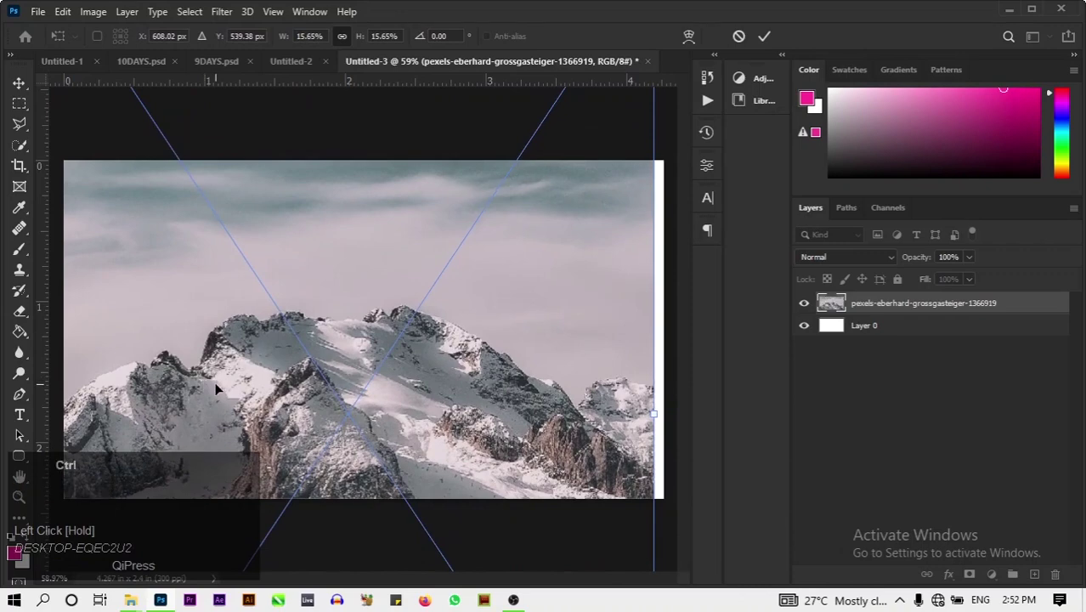
{"action": "key", "text": "ctrl+minus"}
{"action": "key", "text": "ctrl+minus"}
{"action": "key", "text": "ctrl+minus"}
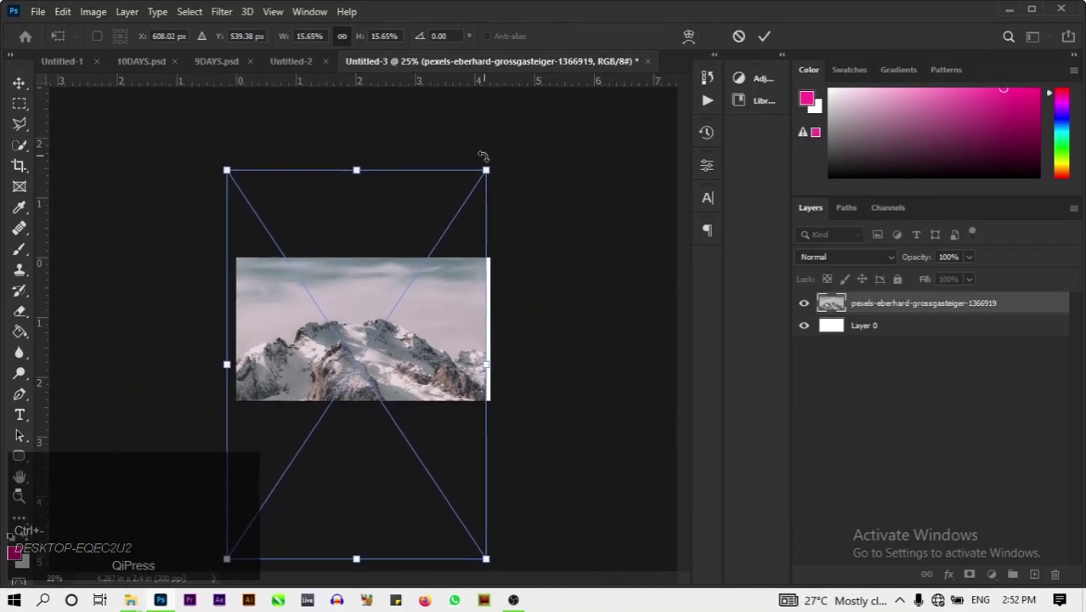
{"action": "left_click_drag", "start_coordinate": [491, 180], "coordinate": [504, 136]}
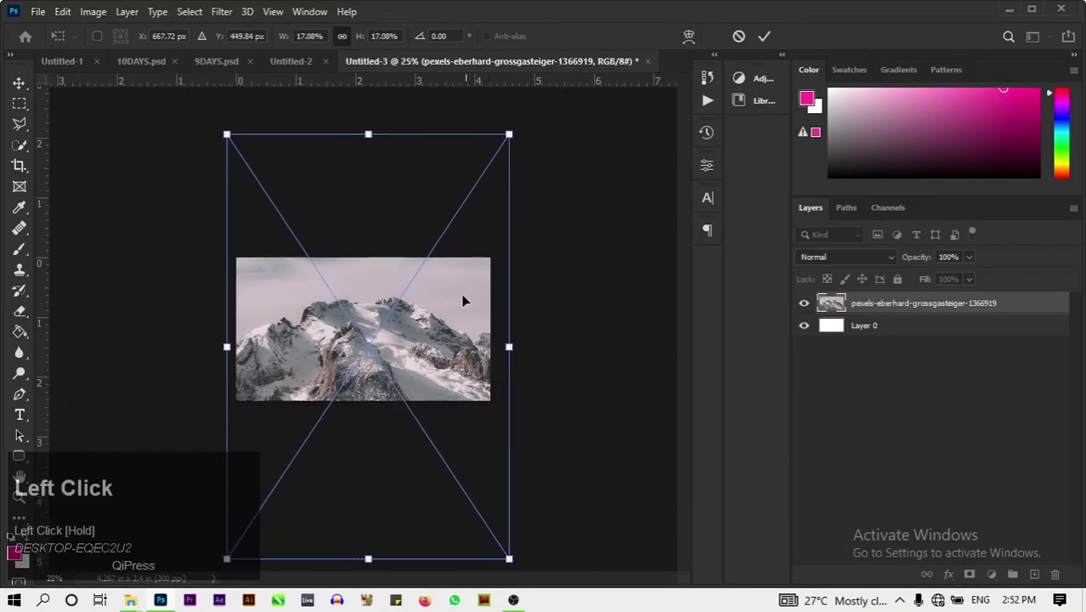
{"action": "left_click_drag", "start_coordinate": [461, 293], "coordinate": [456, 341]}
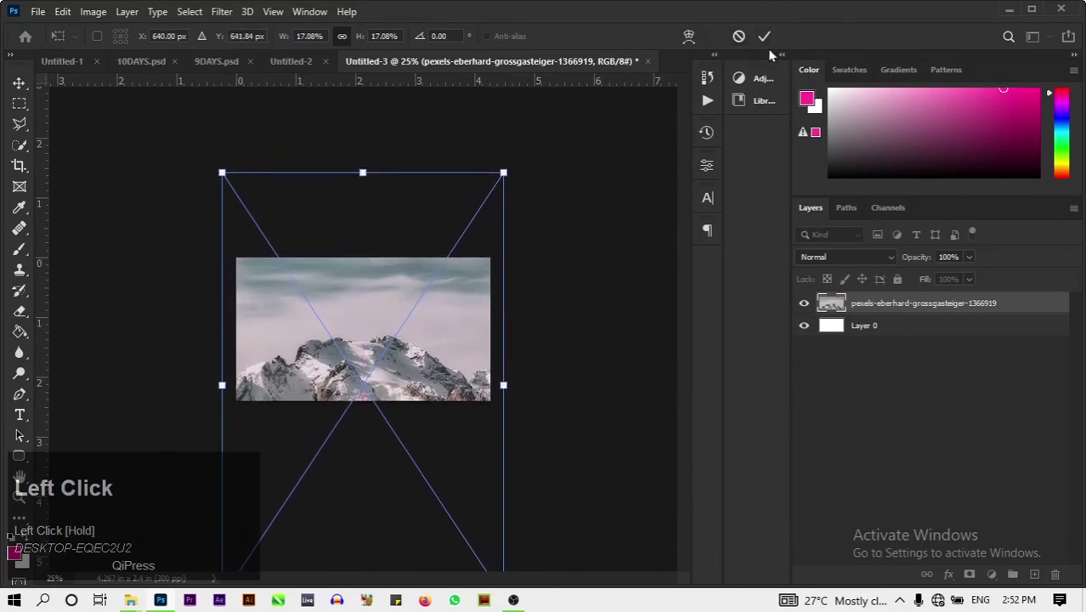
{"action": "left_click", "coordinate": [764, 36]}
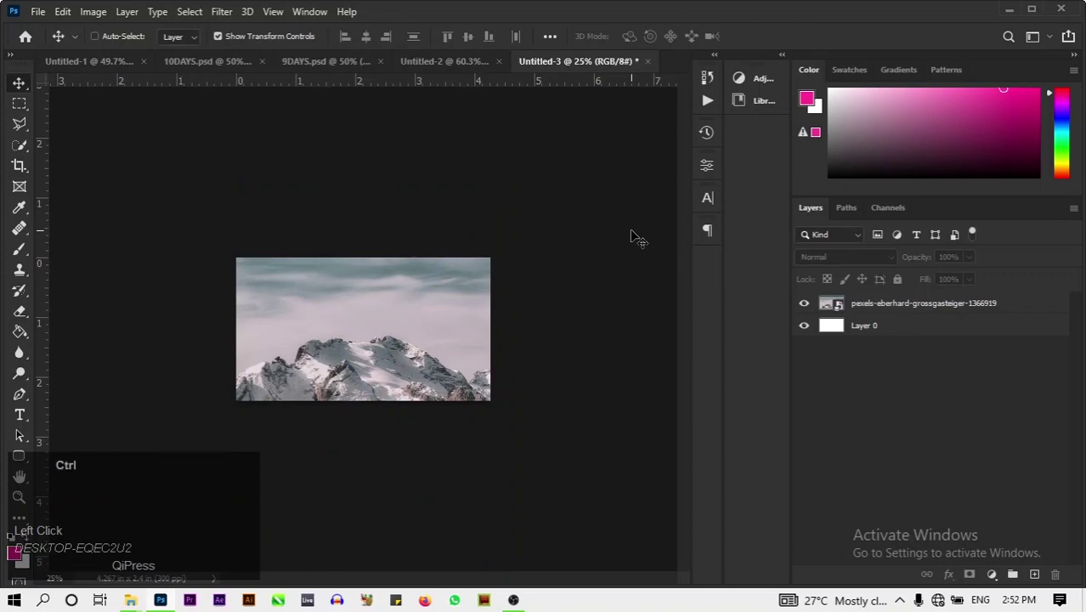
Step: Rasterize the mountain photo layer
{"action": "key", "text": "ctrl+0"}
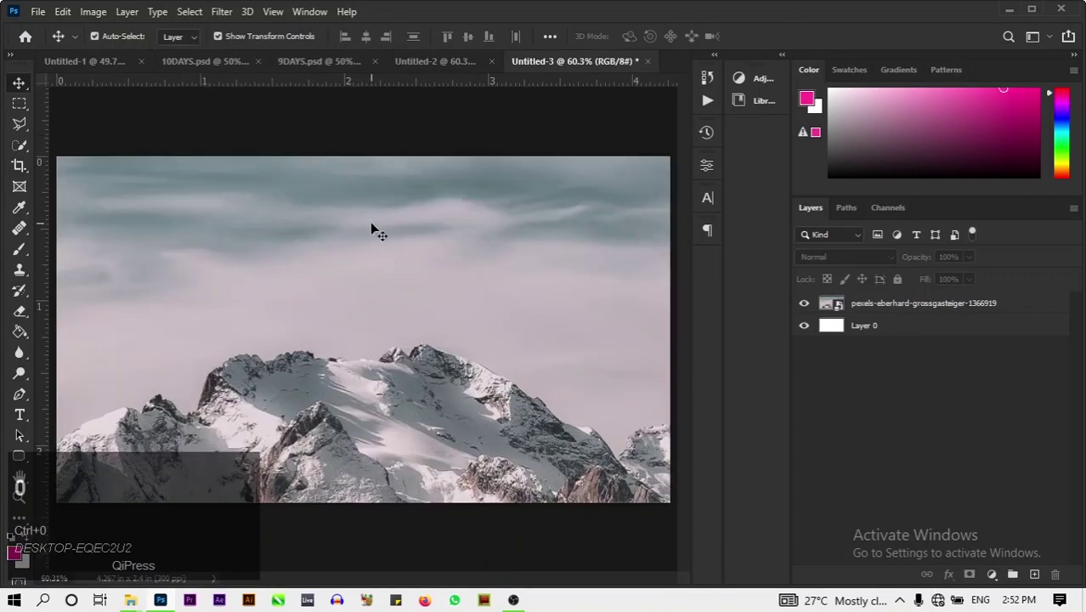
{"action": "right_click", "coordinate": [1007, 308]}
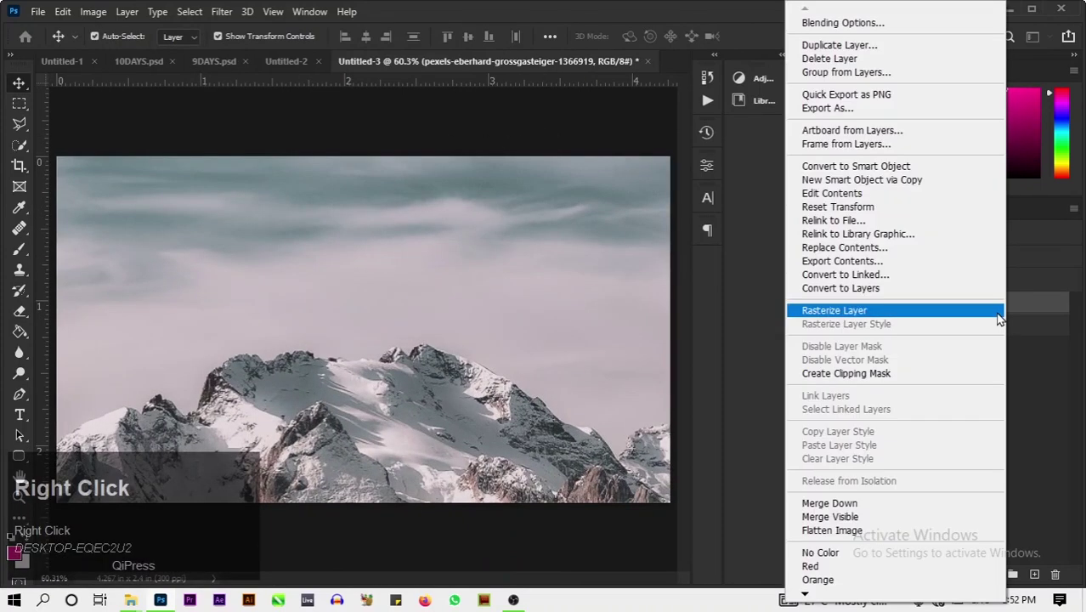
{"action": "left_click", "coordinate": [834, 310]}
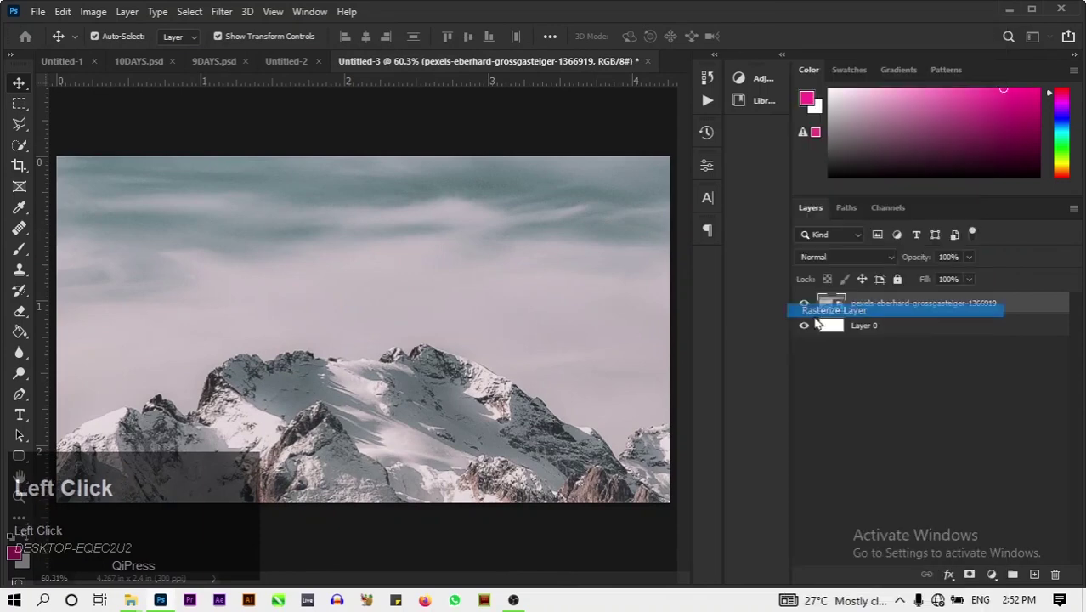
Step: Trace the mountain ridge with the Polygonal Lasso and close the outline around the sky to select it
{"action": "key", "text": "ctrl+minus"}
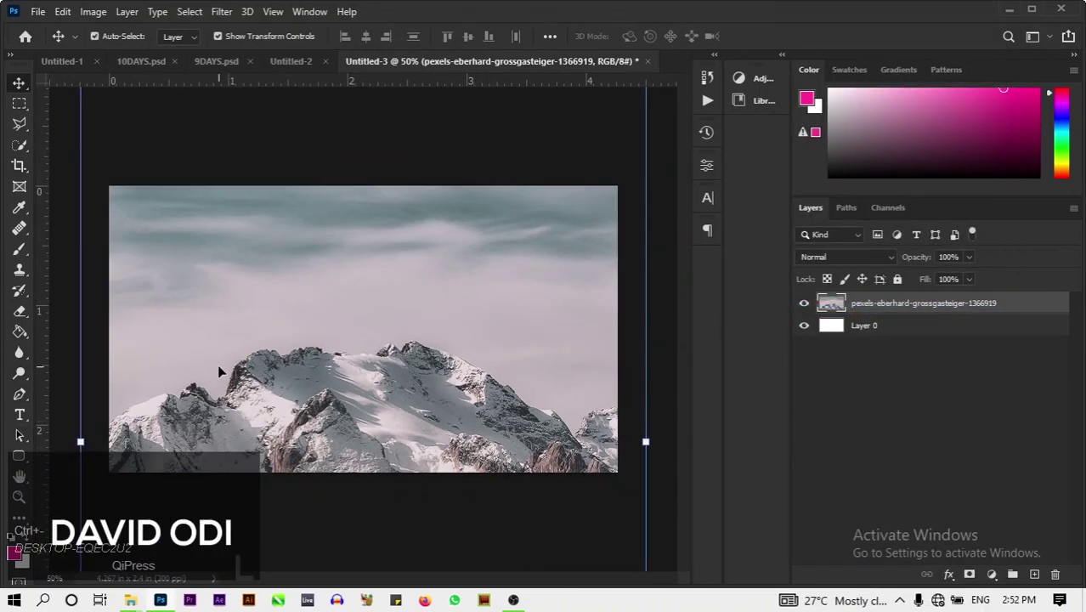
{"action": "key", "text": "l"}
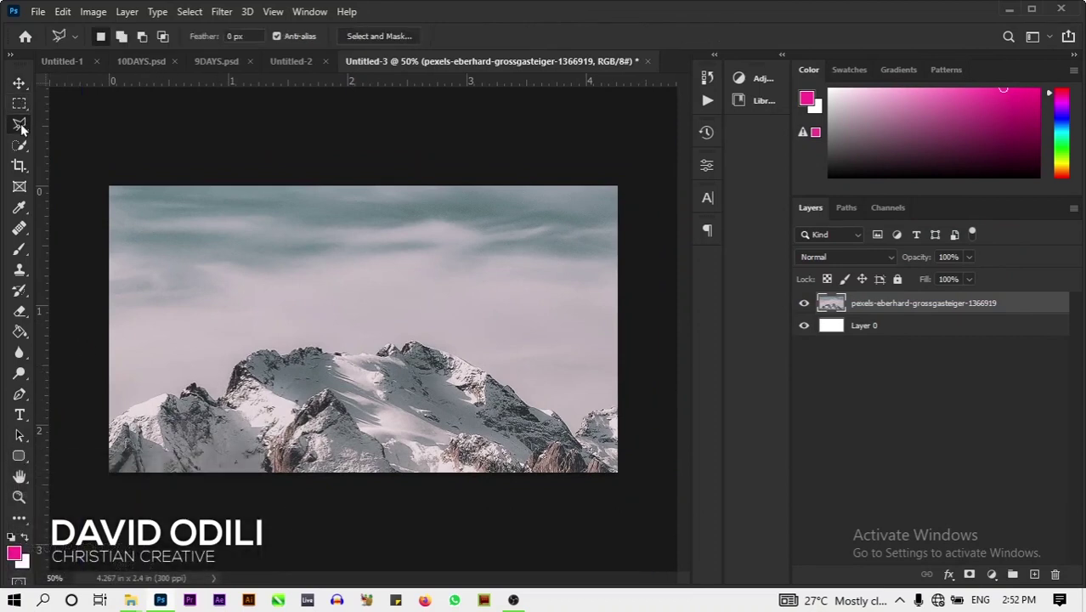
{"action": "left_click", "coordinate": [102, 429]}
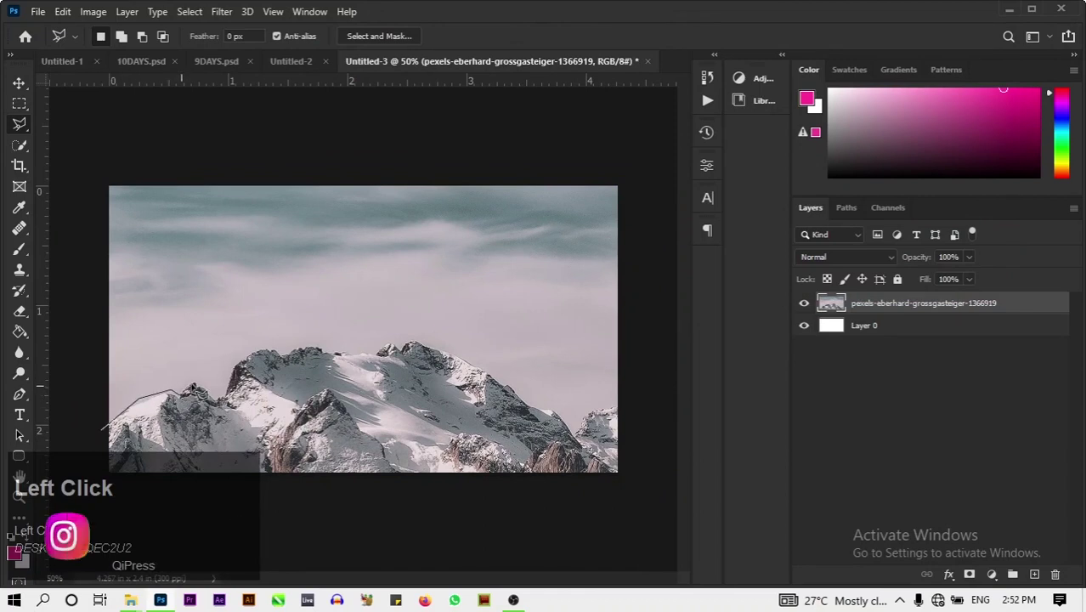
{"action": "left_click", "coordinate": [192, 382]}
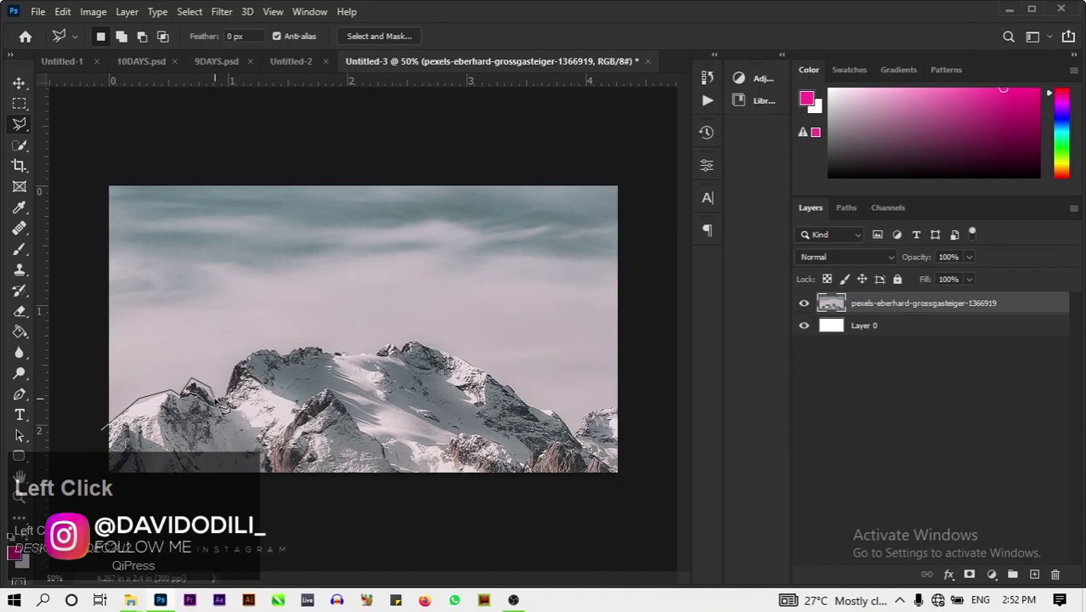
{"action": "left_click", "coordinate": [220, 398]}
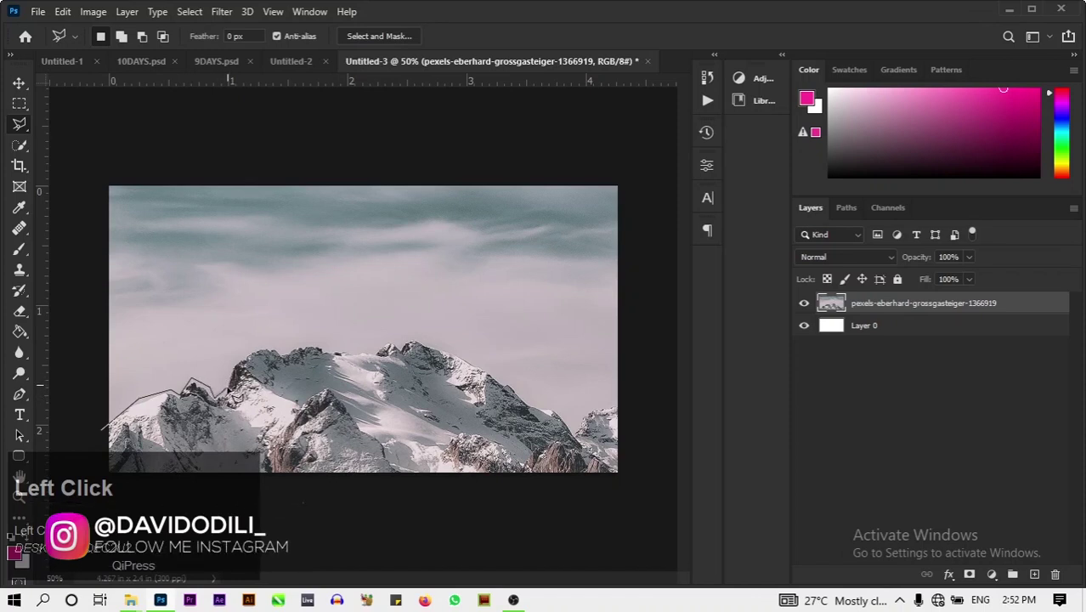
{"action": "left_click", "coordinate": [226, 382]}
{"action": "left_click", "coordinate": [235, 364]}
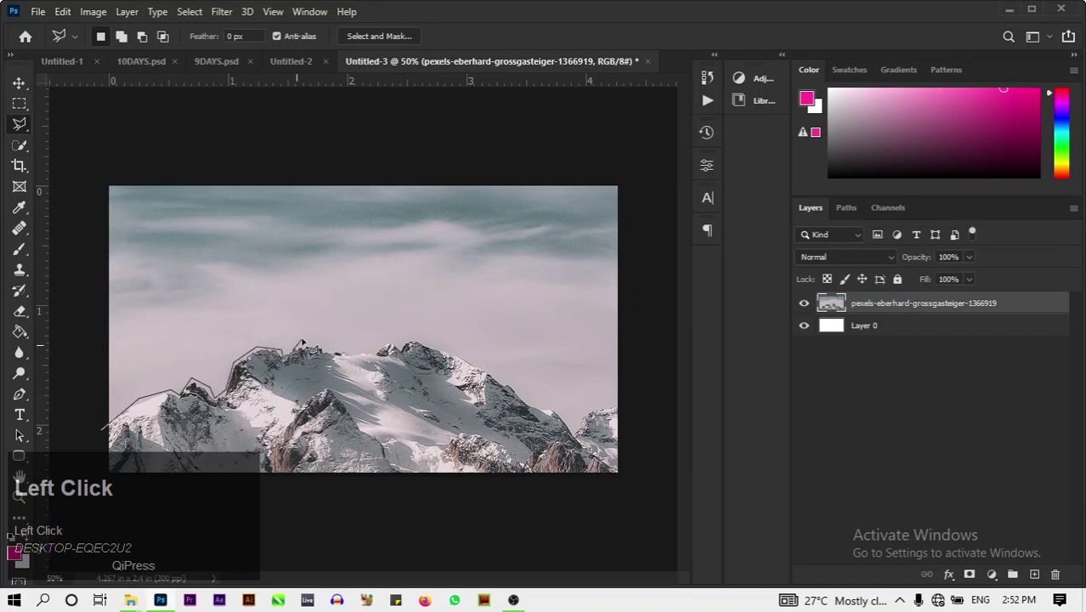
{"action": "left_click", "coordinate": [298, 341]}
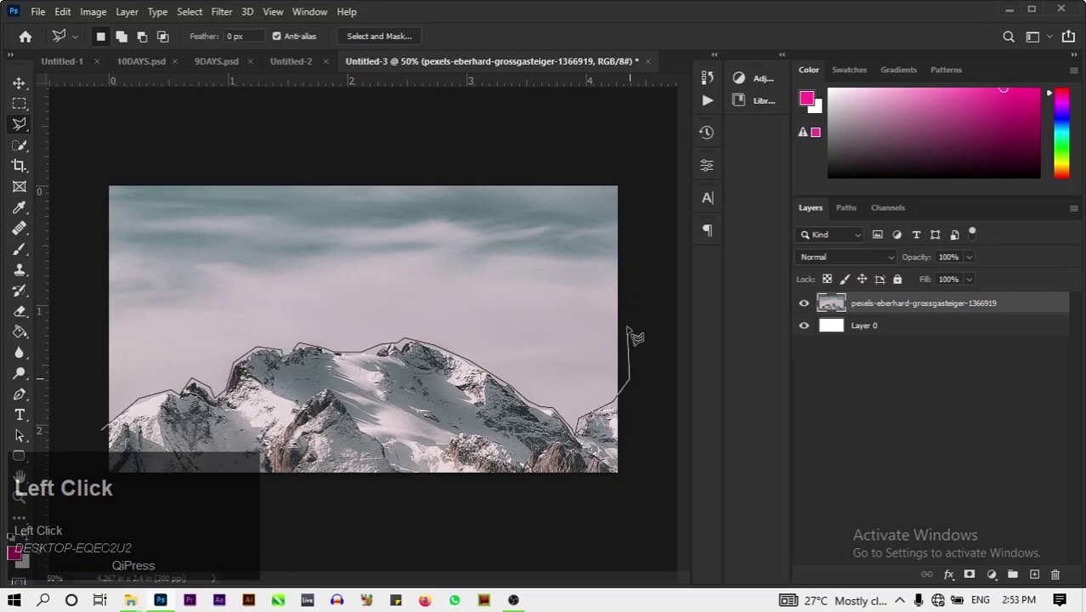
{"action": "mouse_move", "coordinate": [629, 330]}
{"action": "left_mouse_down"}
{"action": "mouse_move", "coordinate": [418, 112]}
{"action": "mouse_move", "coordinate": [96, 123]}
{"action": "mouse_move", "coordinate": [79, 178]}
{"action": "mouse_move", "coordinate": [80, 472]}
{"action": "mouse_move", "coordinate": [108, 431]}
{"action": "left_mouse_up"}
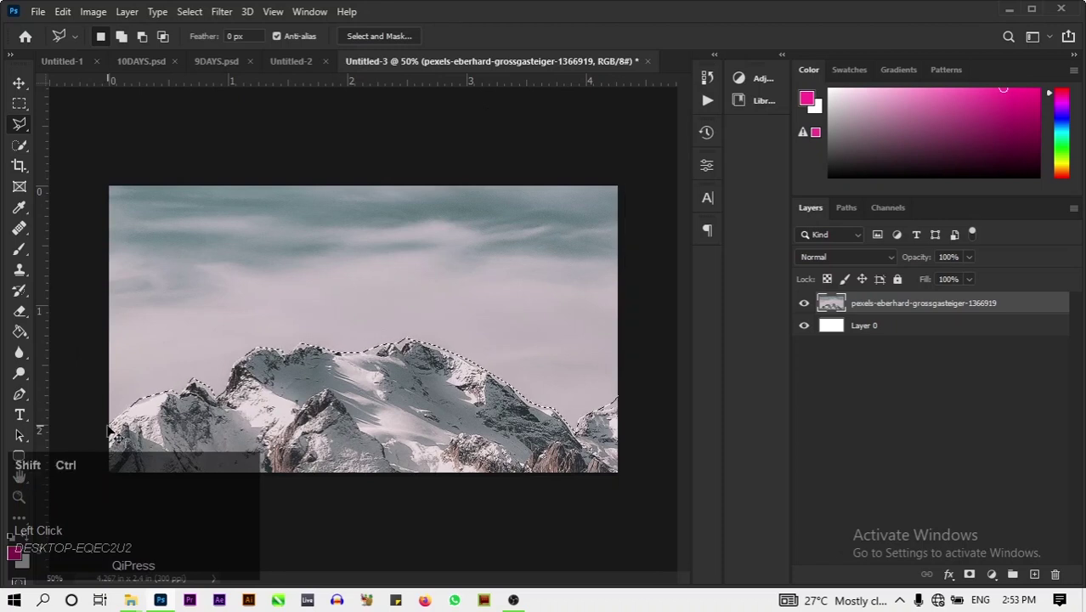
Step: Invert the selection, copy the mountains to a new layer, and check the cutout by toggling layer visibility
{"action": "key", "text": "ctrl+shift+i"}
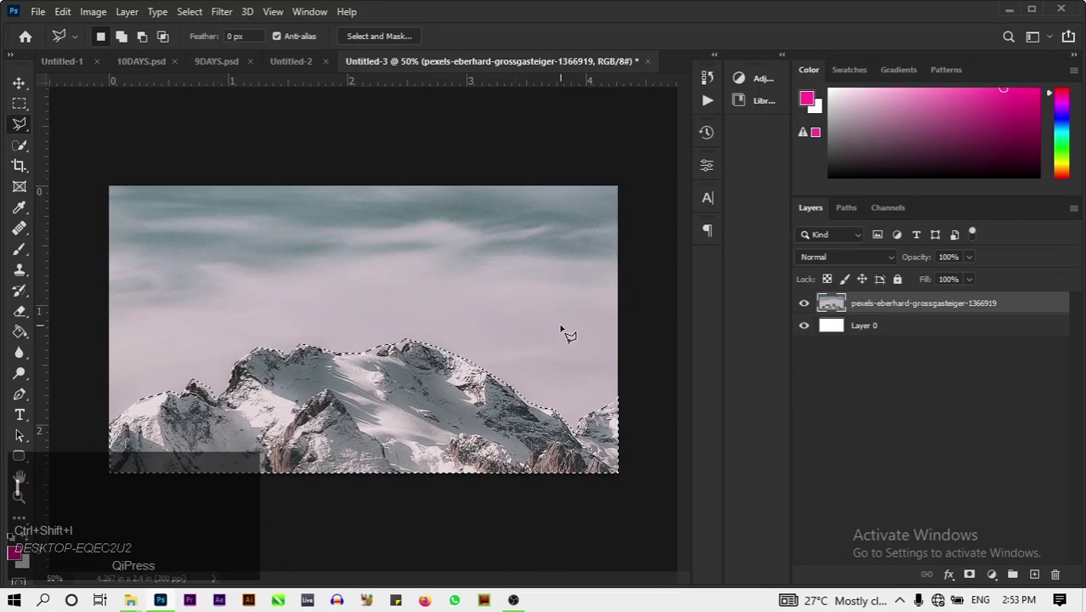
{"action": "key", "text": "ctrl+j"}
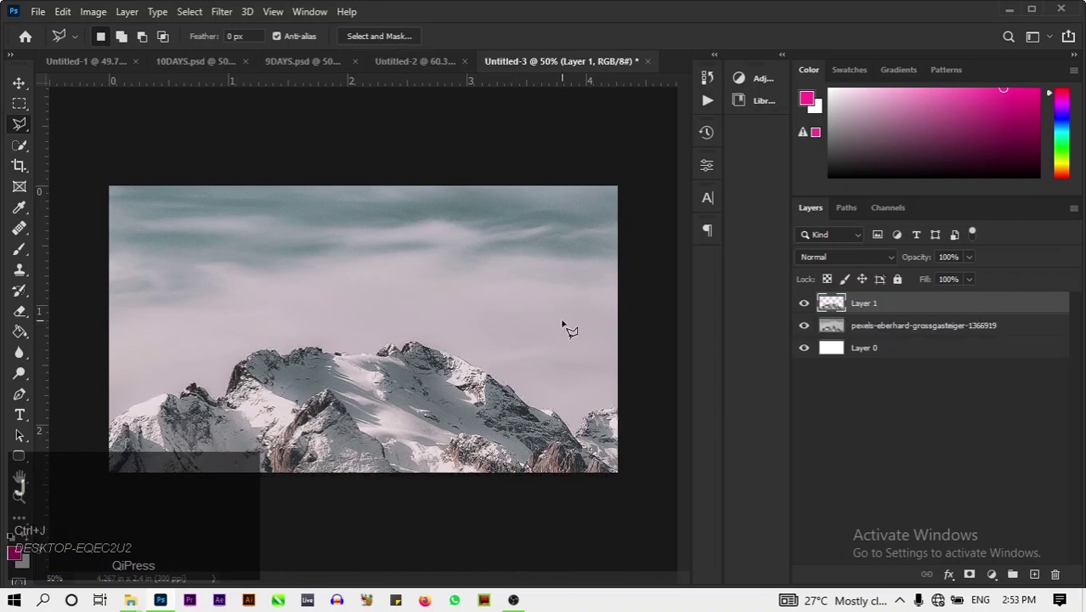
{"action": "left_click", "coordinate": [804, 326]}
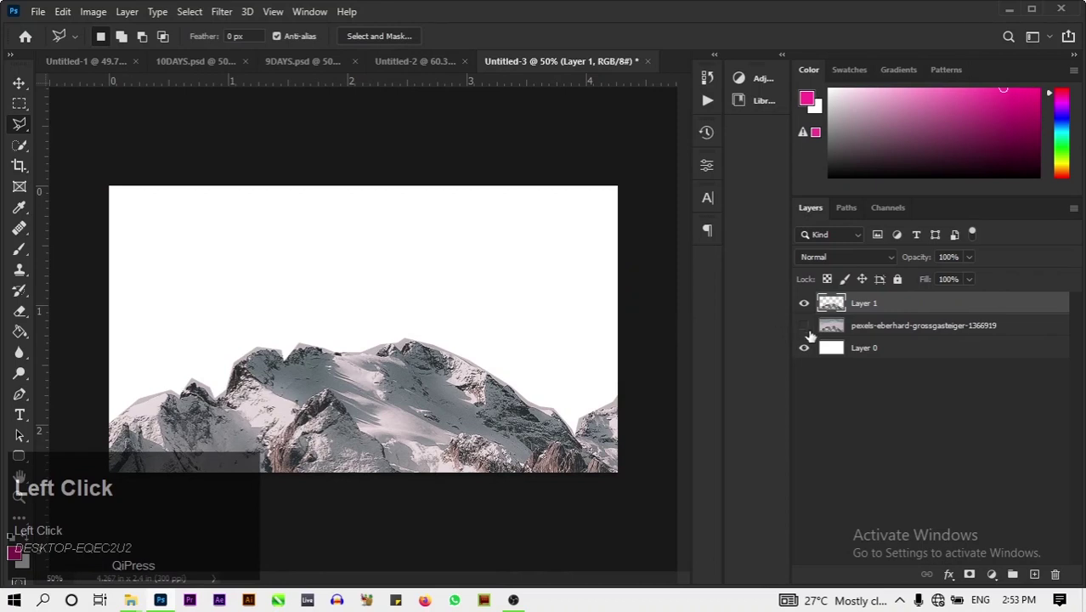
{"action": "left_click", "coordinate": [804, 326]}
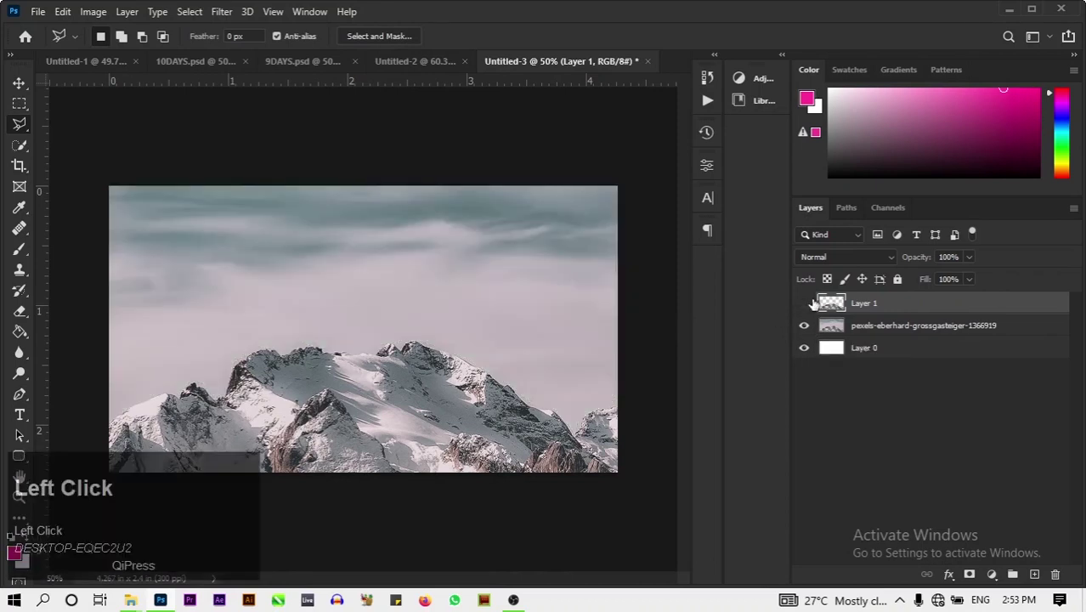
{"action": "left_click", "coordinate": [806, 303]}
Step: Duplicate the original mountain photo layer and move the copy to the top of the layer stack
{"action": "left_click", "coordinate": [890, 329]}
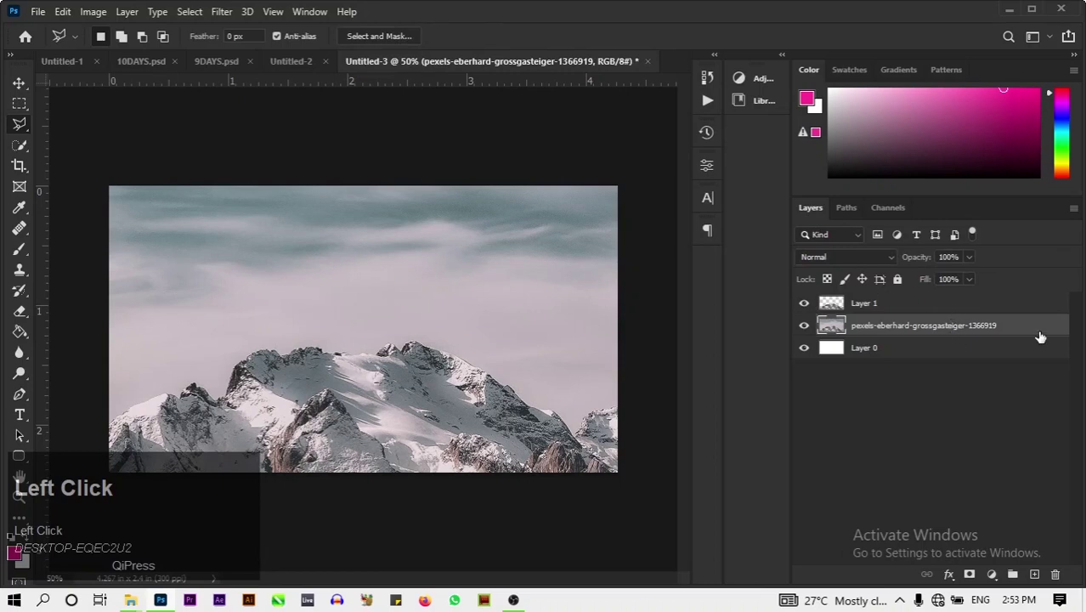
{"action": "key", "text": "ctrl+j"}
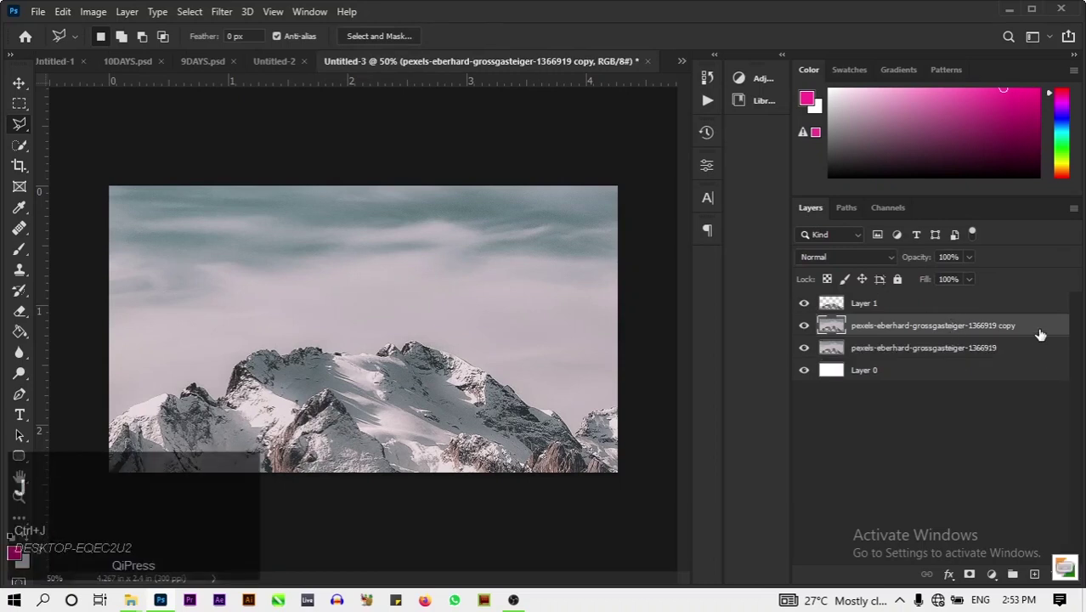
{"action": "left_click_drag", "start_coordinate": [1040, 334], "coordinate": [1028, 295]}
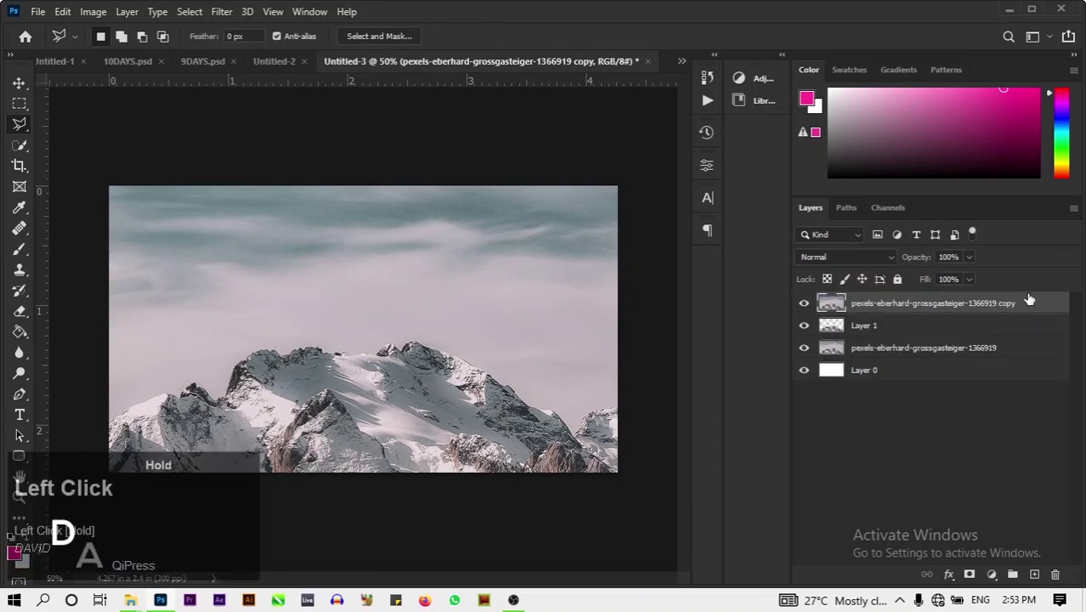
Step: Add the white Coolvetica text "BEHIND" on a new type layer directly above the mountain cutout layer
{"action": "left_click", "coordinate": [863, 331]}
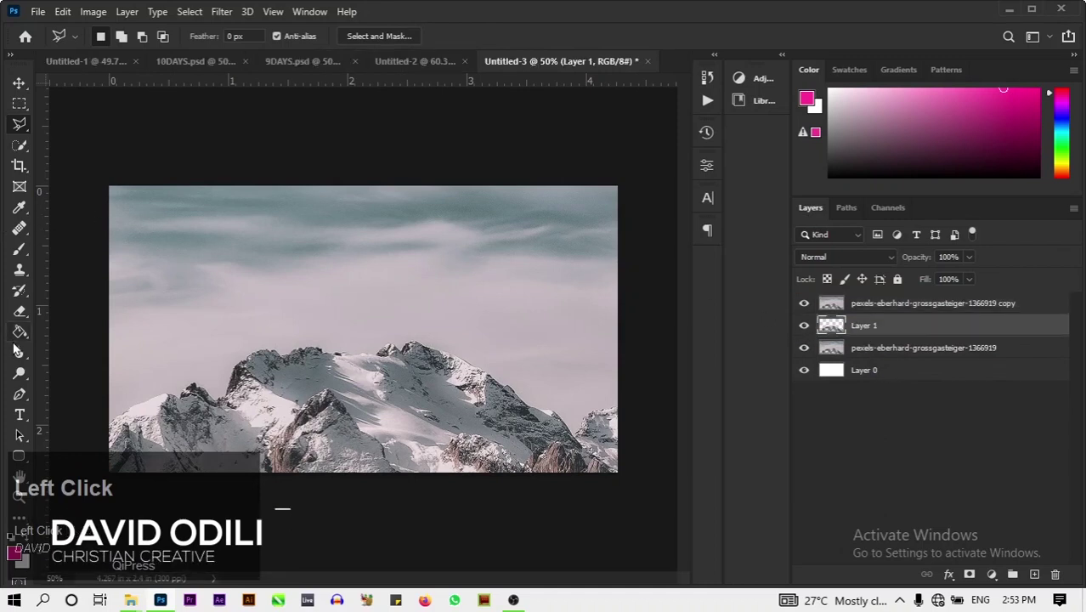
{"action": "left_click", "coordinate": [27, 416]}
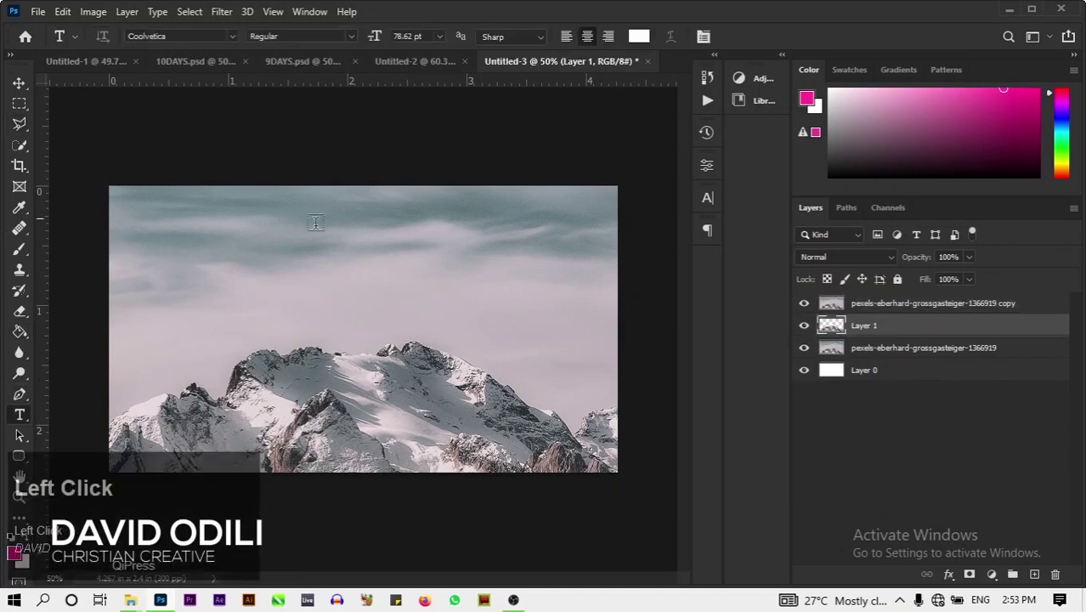
{"action": "left_click", "coordinate": [257, 243]}
{"action": "key", "text": "BackSpace"}
{"action": "key", "text": "Caps_Lock"}
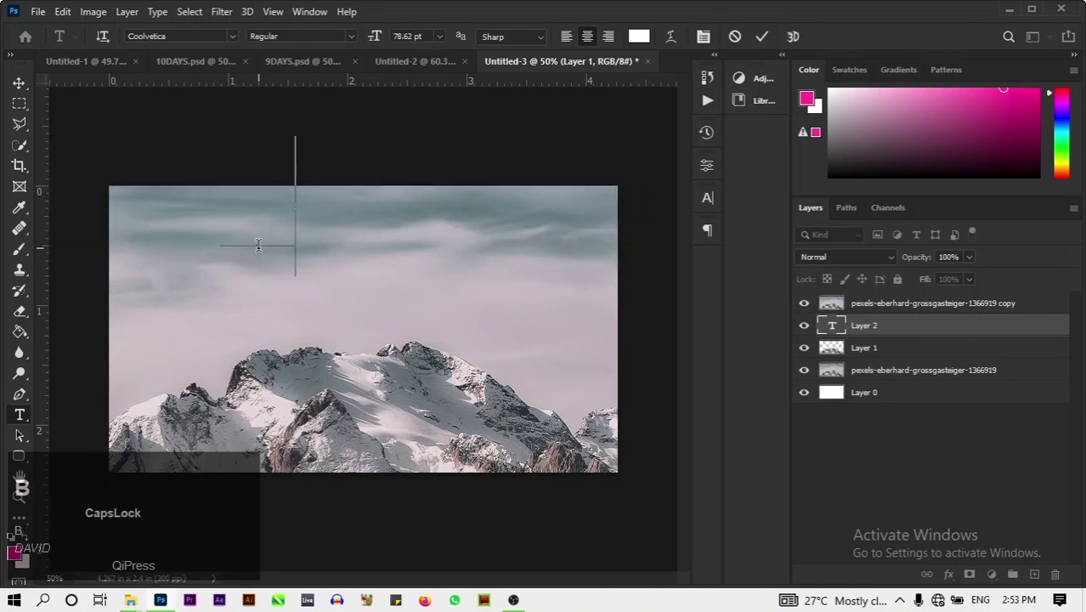
{"action": "type", "text": "BEHI"}
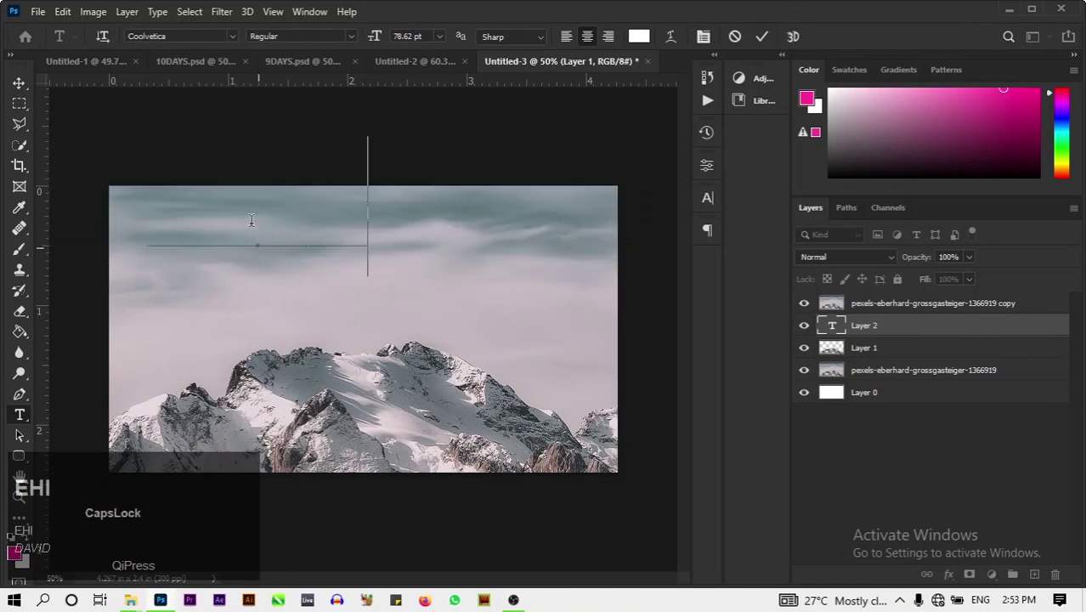
{"action": "type", "text": "ND"}
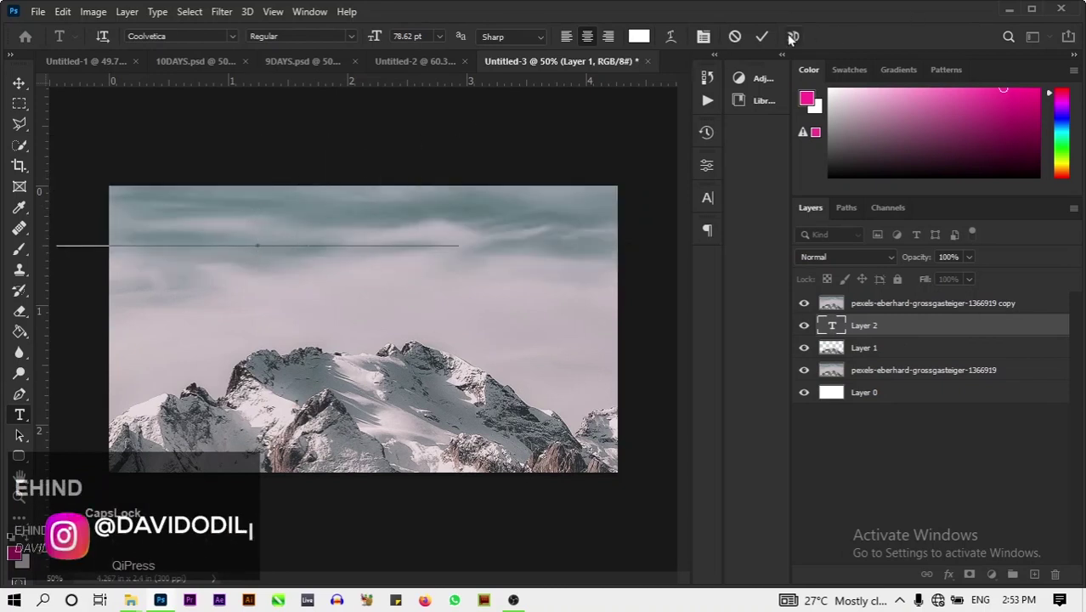
{"action": "left_click", "coordinate": [763, 38]}
Step: Bring the BEHIND text layer to the top of the stack and place the text centrally above the mountain peaks
{"action": "left_click", "coordinate": [19, 82]}
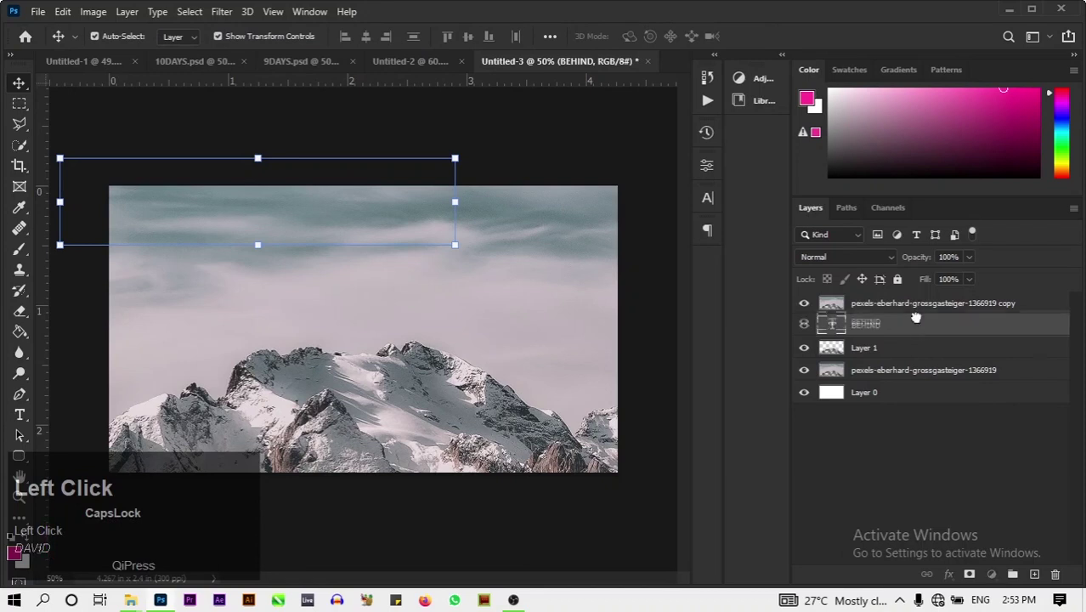
{"action": "left_click_drag", "start_coordinate": [916, 315], "coordinate": [908, 301]}
{"action": "left_click_drag", "start_coordinate": [339, 207], "coordinate": [481, 302]}
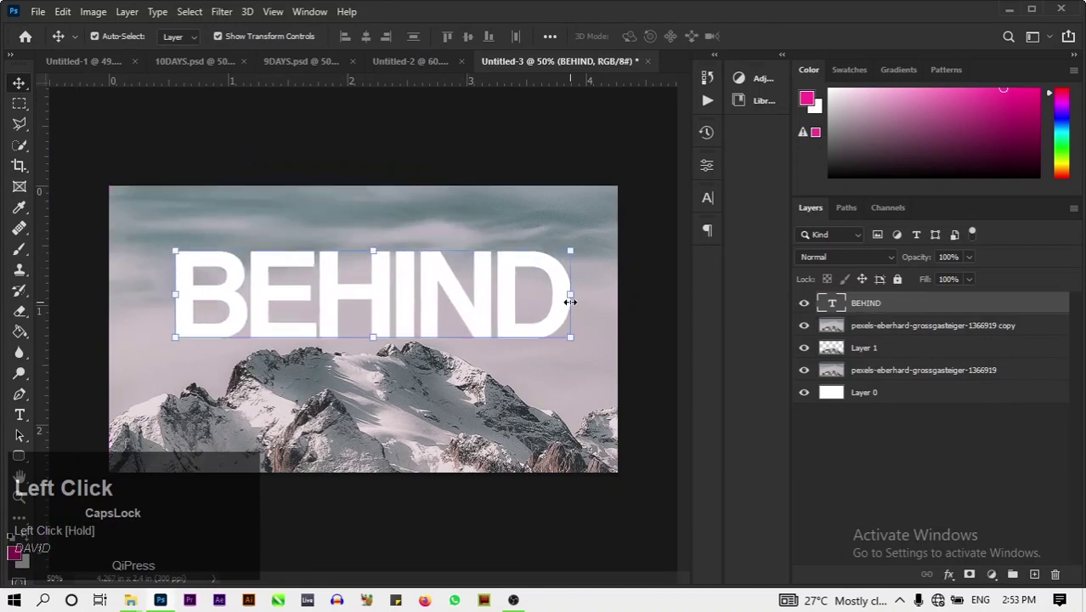
{"action": "key", "text": "Caps_Lock"}
{"action": "key", "text": "Caps_Lock"}
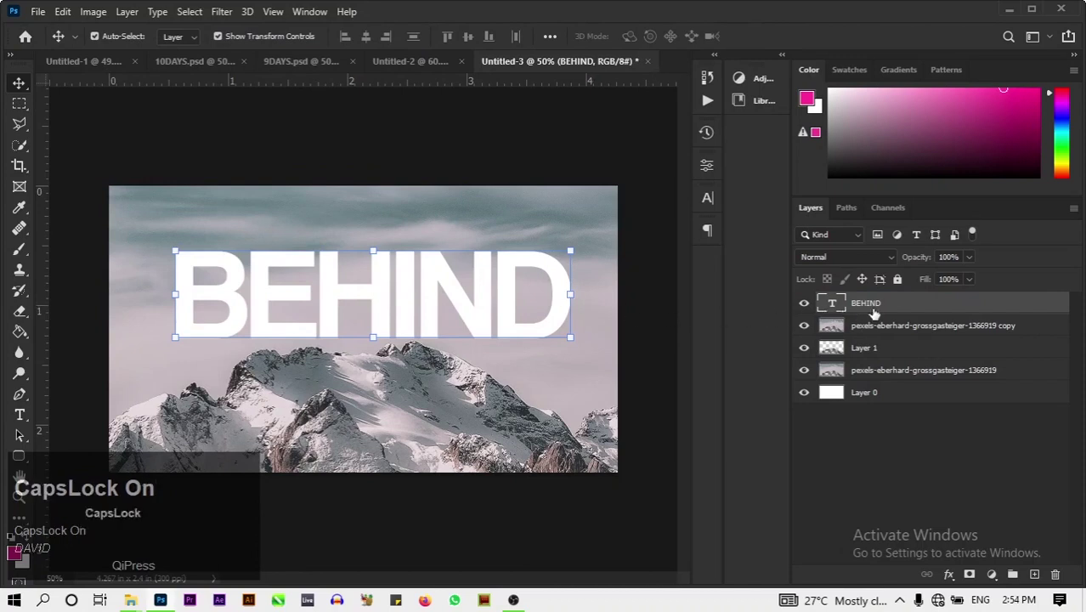
Step: Move the BEHIND layer directly below the top photo copy and nudge the text down until it overlaps the mountain peaks
{"action": "left_click_drag", "start_coordinate": [900, 306], "coordinate": [896, 348]}
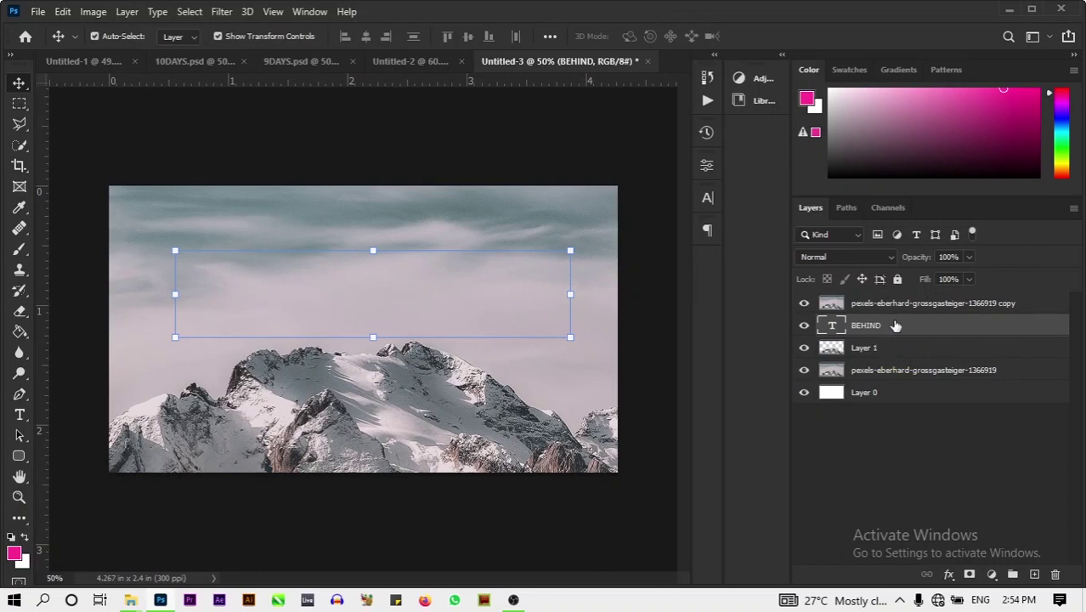
{"action": "key", "text": "Caps_Lock"}
{"action": "key", "text": "Down"}
{"action": "key", "text": "Down"}
{"action": "key", "text": "Down"}
{"action": "key", "text": "Down"}
{"action": "key", "text": "Down"}
{"action": "key", "text": "Down"}
{"action": "key", "text": "Down"}
{"action": "key", "text": "Down"}
{"action": "key", "text": "Down"}
{"action": "key", "text": "Down"}
{"action": "key", "text": "Down"}
{"action": "key", "text": "Down"}
{"action": "key", "text": "Down"}
{"action": "key", "text": "Down"}
{"action": "key", "text": "Down"}
{"action": "key", "text": "Down"}
{"action": "key", "text": "Down"}
{"action": "key", "text": "Down"}
{"action": "key", "text": "Down"}
{"action": "key", "text": "Down"}
{"action": "key", "text": "Down"}
{"action": "key", "text": "Down"}
{"action": "key", "text": "Down"}
{"action": "key", "text": "Down"}
{"action": "key", "text": "Down"}
{"action": "key", "text": "Down"}
{"action": "key", "text": "Down"}
{"action": "key", "text": "Down"}
{"action": "key", "text": "Down"}
{"action": "key", "text": "Down"}
{"action": "key", "text": "Down"}
{"action": "key", "text": "Down"}
{"action": "key", "text": "Down"}
{"action": "key", "text": "Down"}
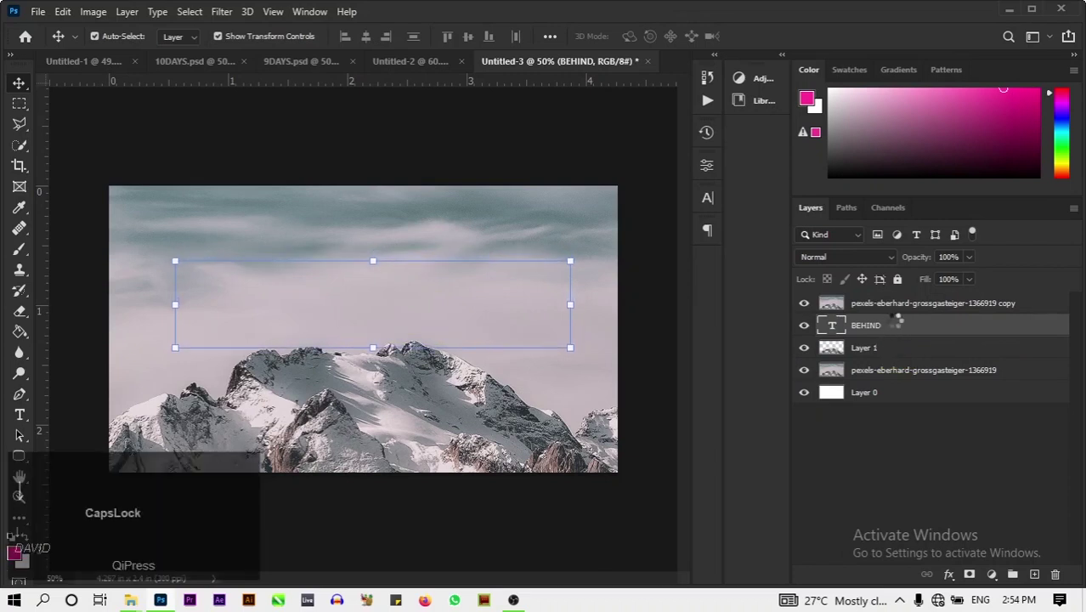
{"action": "key", "text": "Down"}
{"action": "key", "text": "Down"}
{"action": "key", "text": "Down"}
{"action": "key", "text": "Down"}
{"action": "key", "text": "Down"}
{"action": "key", "text": "Down"}
{"action": "key", "text": "Down"}
{"action": "key", "text": "Down"}
{"action": "key", "text": "Down"}
{"action": "key", "text": "Down"}
{"action": "key", "text": "Down"}
{"action": "key", "text": "Down"}
{"action": "key", "text": "Down"}
{"action": "key", "text": "Down"}
{"action": "key", "text": "Down"}
{"action": "key", "text": "Down"}
{"action": "key", "text": "Down"}
{"action": "key", "text": "Down"}
{"action": "key", "text": "Down"}
{"action": "key", "text": "Down"}
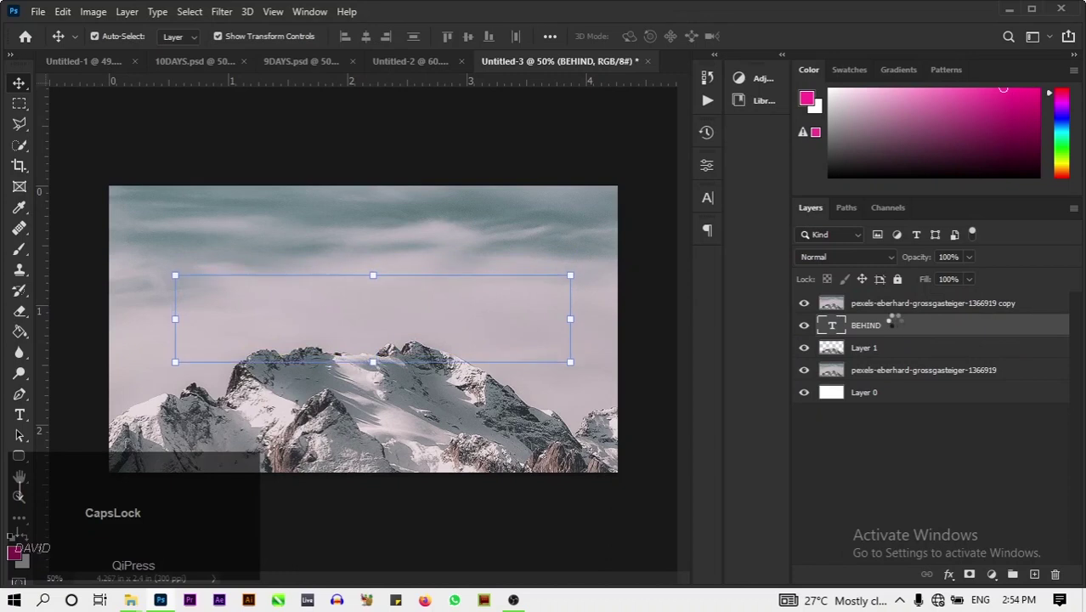
{"action": "key", "text": "Down"}
{"action": "key", "text": "Down"}
{"action": "key", "text": "Down"}
{"action": "key", "text": "Down"}
{"action": "key", "text": "Caps_Lock"}
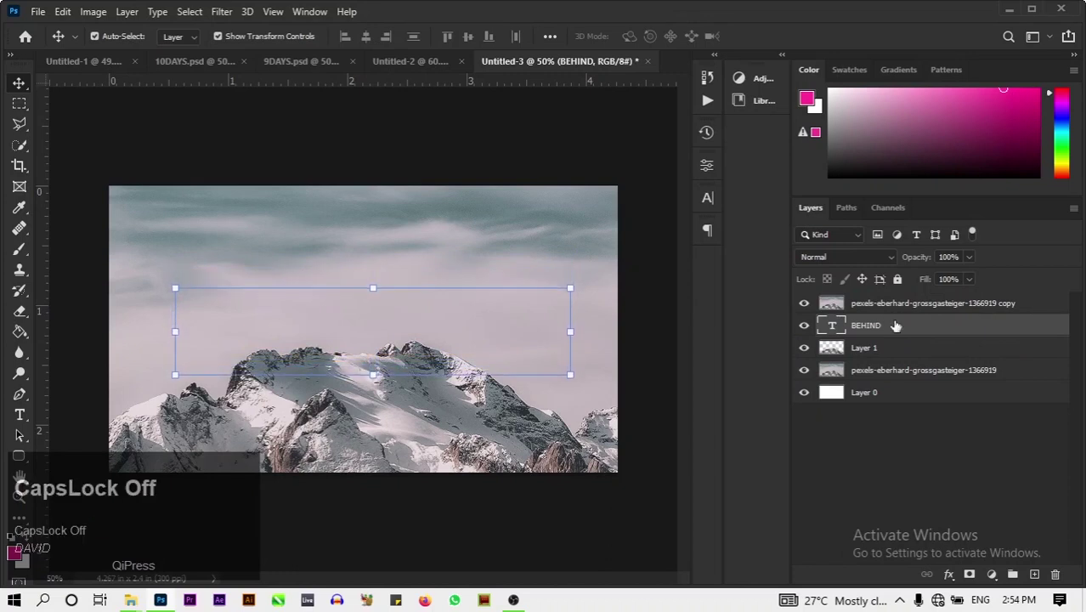
Step: Erase the sky of the top photo copy with a soft 350 px Eraser to reveal the upper part of the BEHIND text
{"action": "left_click", "coordinate": [936, 309]}
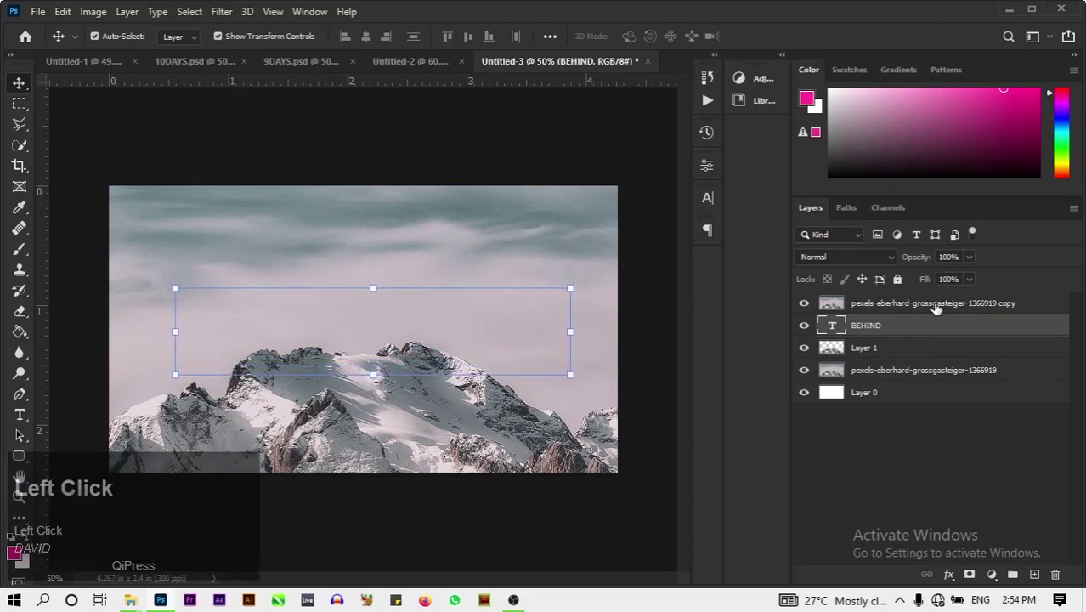
{"action": "key", "text": "e"}
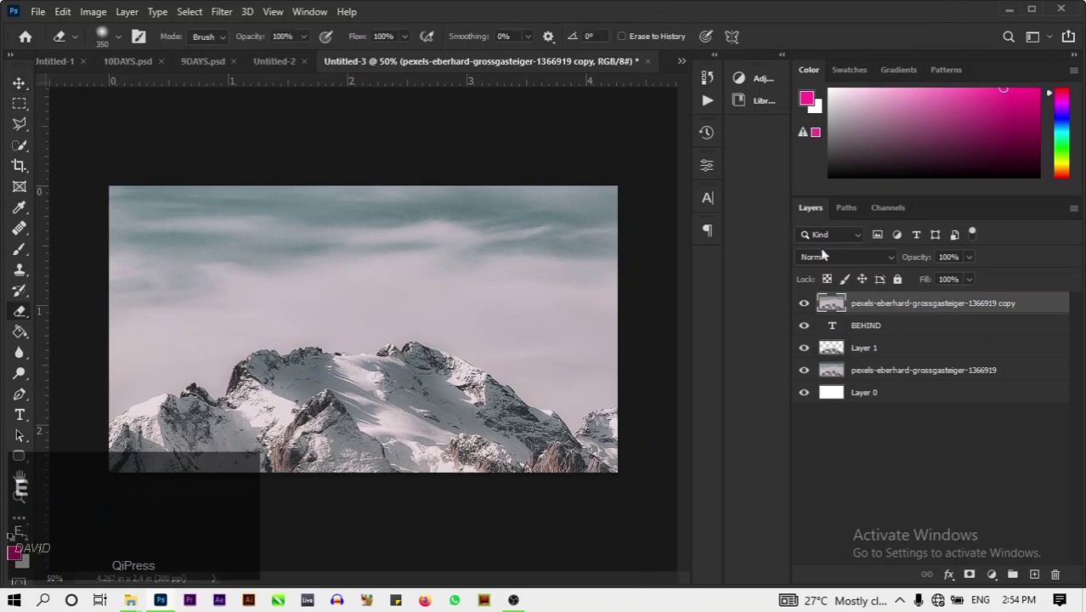
{"action": "mouse_move", "coordinate": [400, 223]}
{"action": "left_mouse_down"}
{"action": "mouse_move", "coordinate": [203, 258]}
{"action": "mouse_move", "coordinate": [376, 241]}
{"action": "mouse_move", "coordinate": [162, 274]}
{"action": "mouse_move", "coordinate": [155, 293]}
{"action": "mouse_move", "coordinate": [440, 258]}
{"action": "mouse_move", "coordinate": [563, 286]}
{"action": "left_mouse_up"}
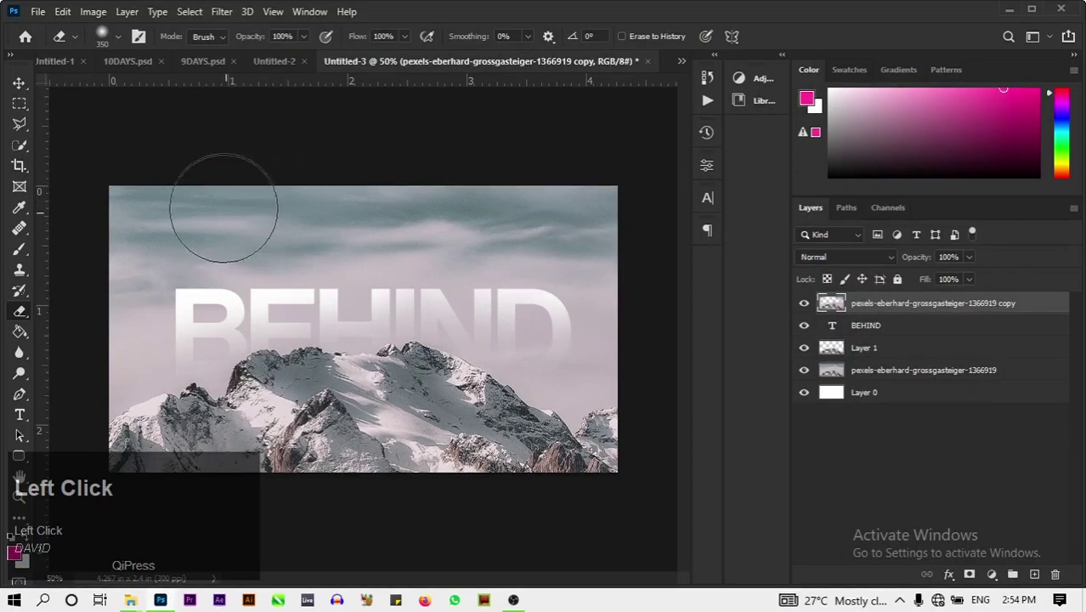
Step: Warp the BEHIND text with an Arc style at 10% bend
{"action": "left_click", "coordinate": [18, 86]}
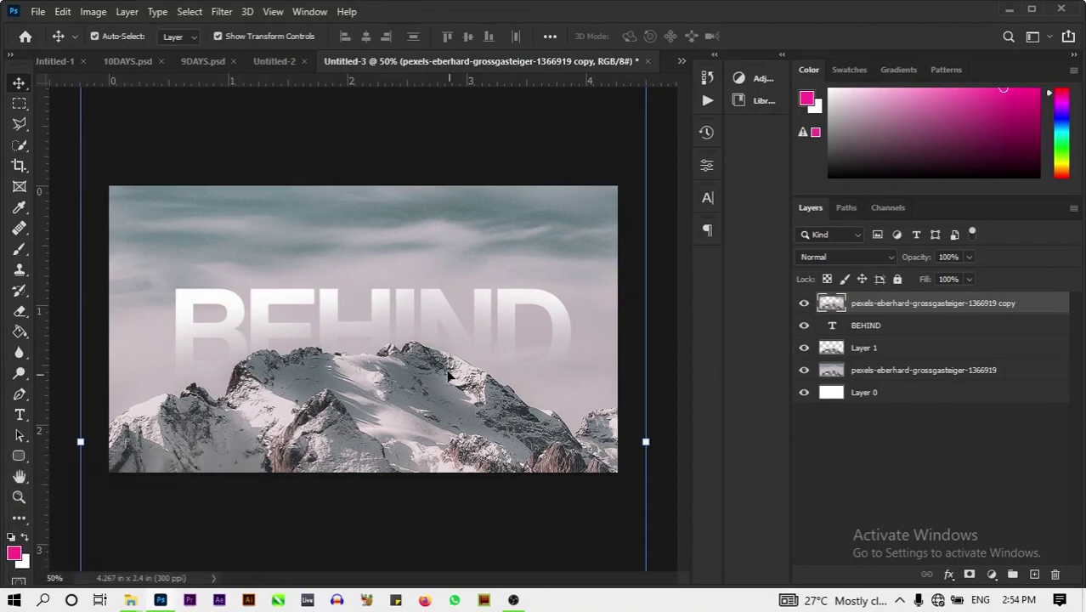
{"action": "left_click", "coordinate": [938, 332]}
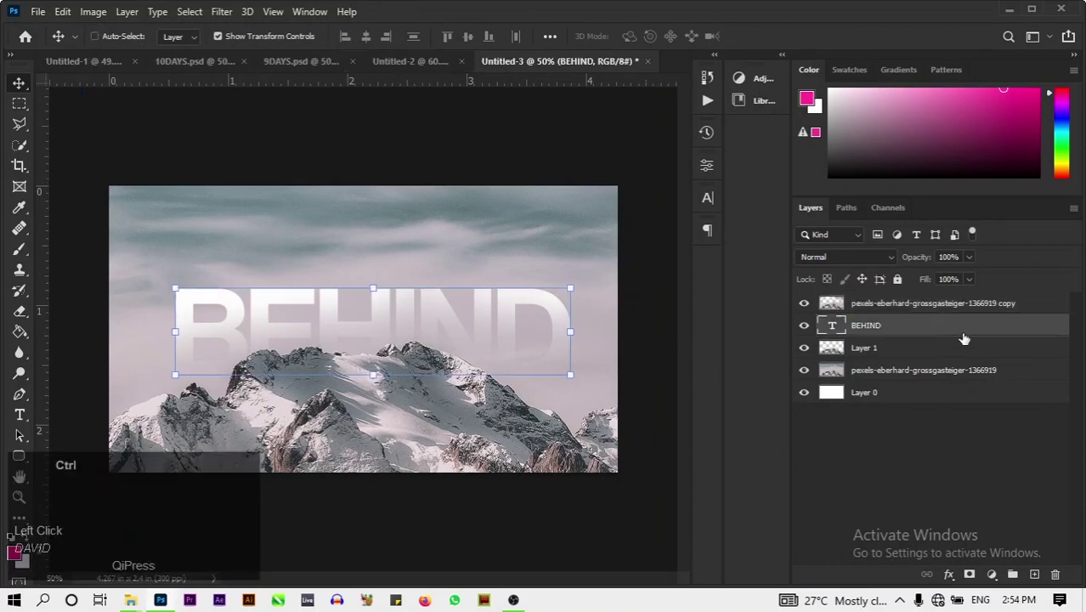
{"action": "key", "text": "ctrl+t"}
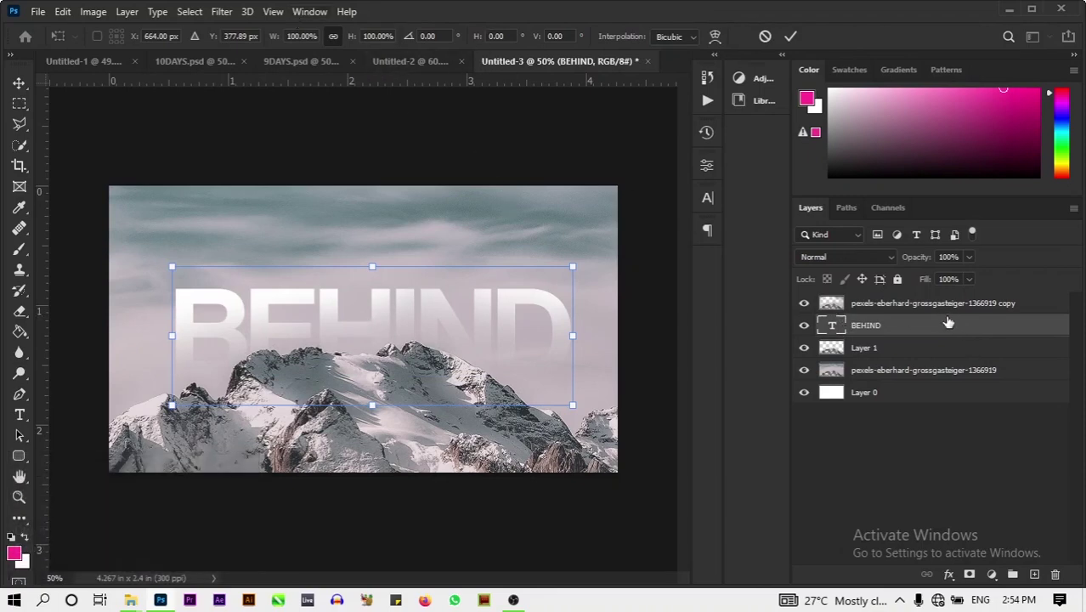
{"action": "right_click", "coordinate": [412, 313]}
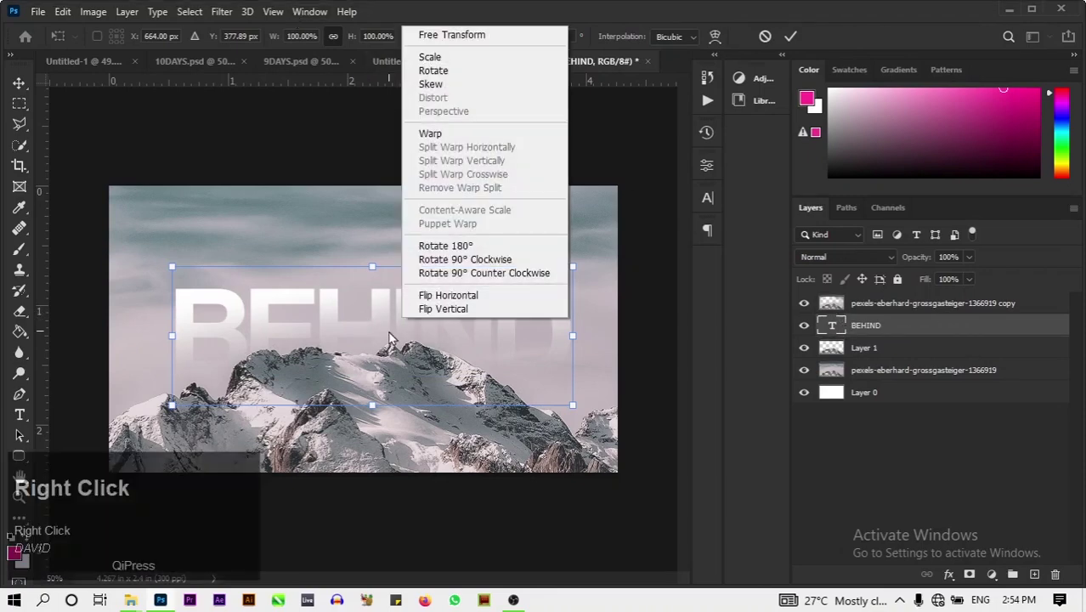
{"action": "left_click", "coordinate": [428, 133]}
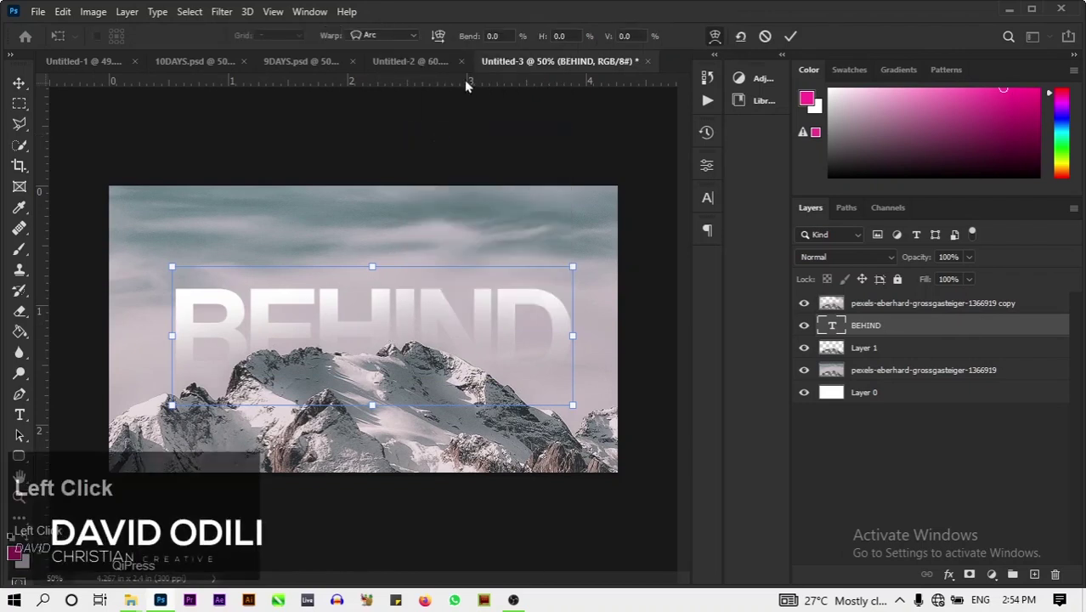
{"action": "left_click", "coordinate": [381, 36]}
{"action": "left_click", "coordinate": [379, 75]}
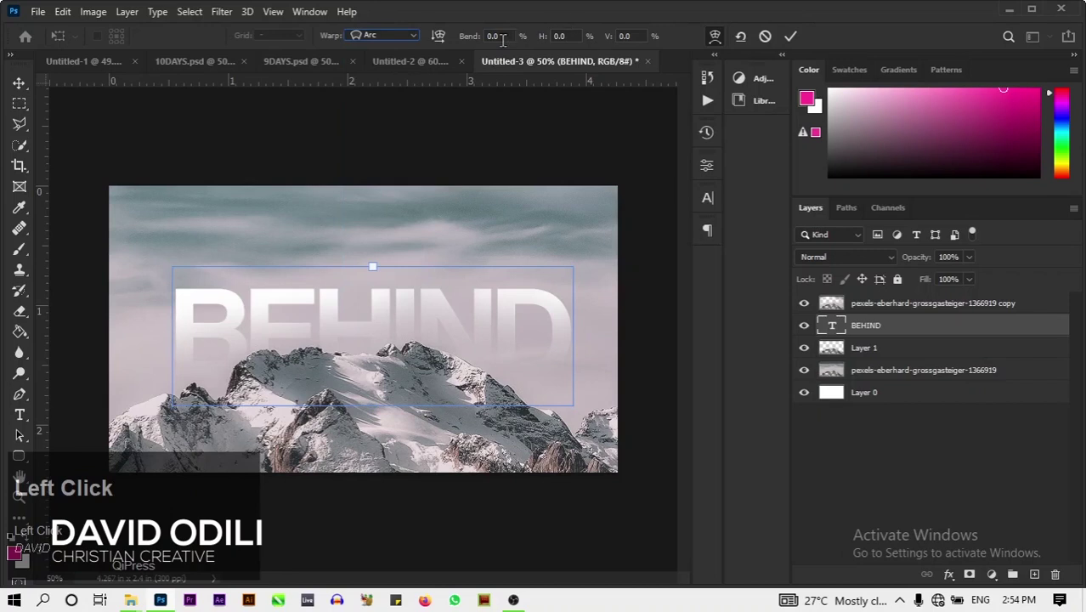
{"action": "key", "text": "ctrl+a"}
{"action": "key", "text": "BackSpace"}
{"action": "type", "text": "1"}
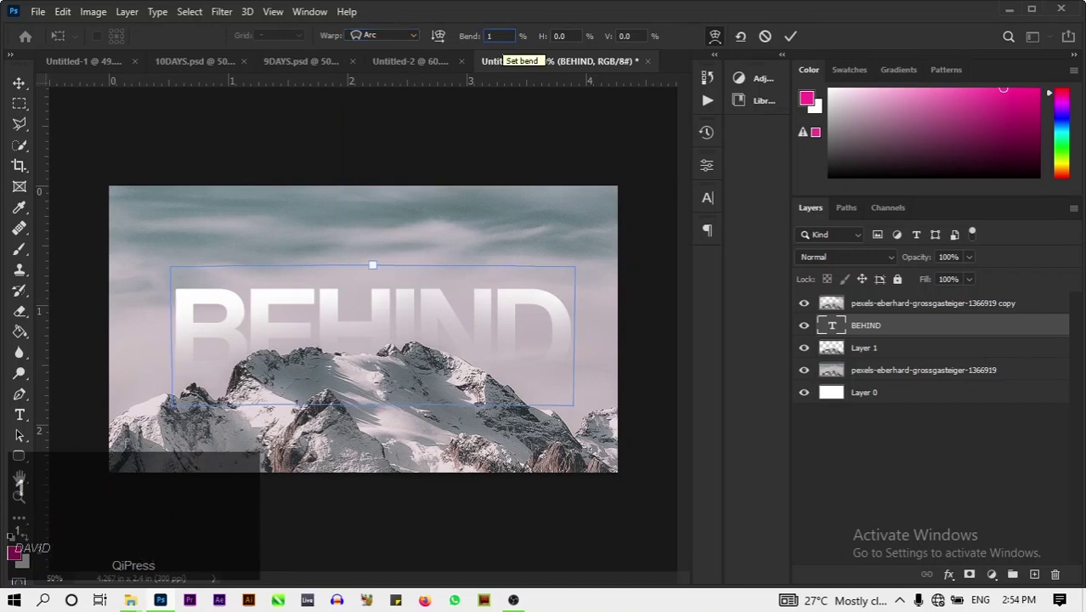
{"action": "type", "text": "0"}
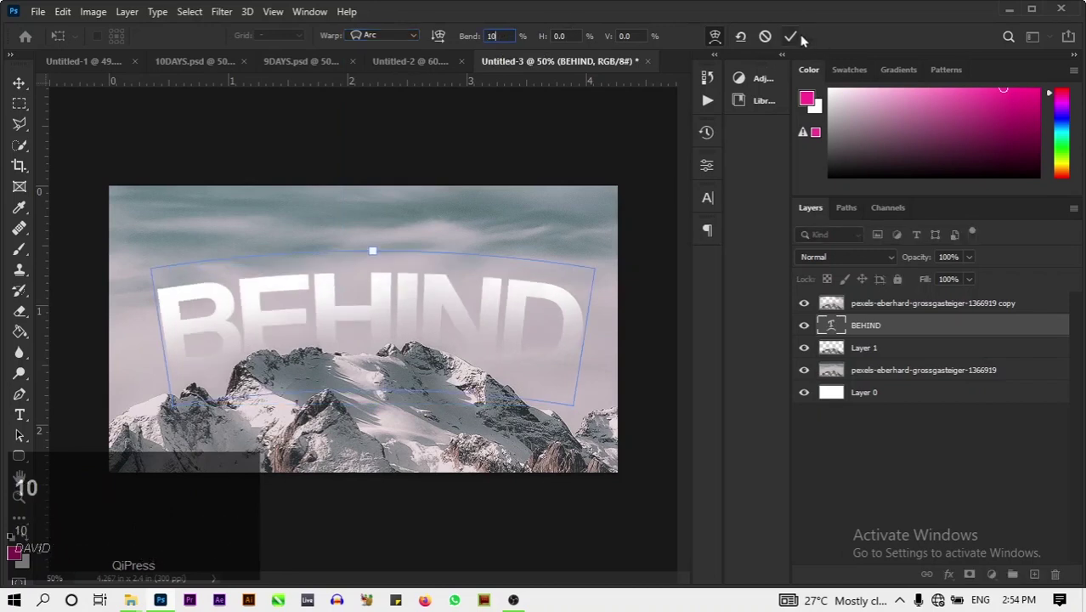
{"action": "left_click", "coordinate": [791, 36]}
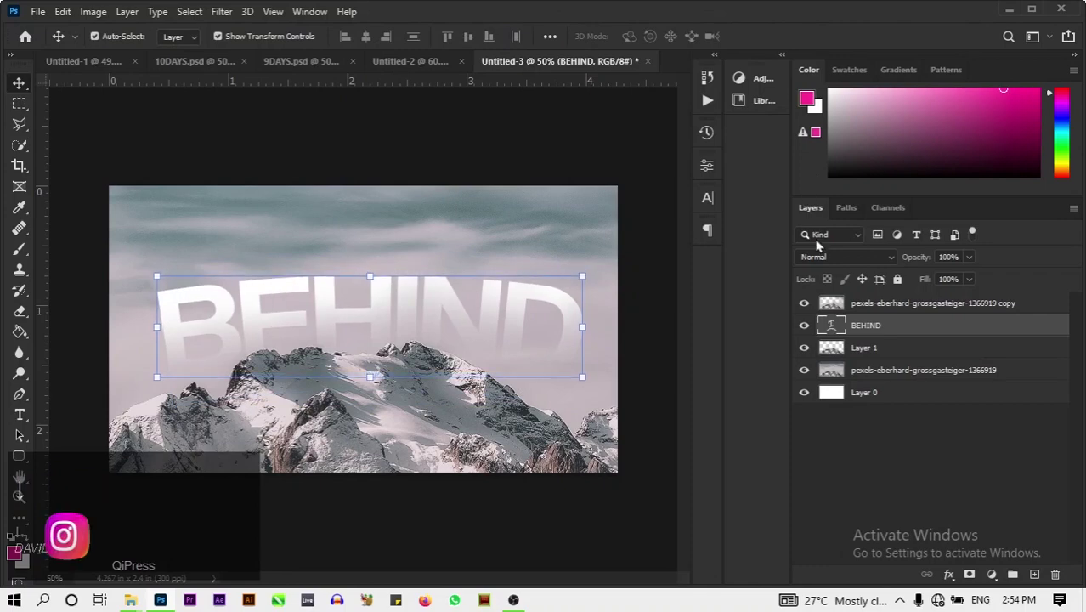
Step: Nudge the arched BEHIND text slightly left and down so it sits centred behind the mountain ridge
{"action": "key", "text": "Down"}
{"action": "key", "text": "Down"}
{"action": "key", "text": "Left"}
{"action": "key", "text": "Left"}
{"action": "key", "text": "Left"}
{"action": "key", "text": "Left"}
{"action": "key", "text": "Left"}
{"action": "key", "text": "Left"}
{"action": "key", "text": "Left"}
{"action": "key", "text": "Left"}
{"action": "key", "text": "Left"}
{"action": "key", "text": "Left"}
{"action": "key", "text": "Left"}
{"action": "key", "text": "Left"}
{"action": "key", "text": "Left"}
{"action": "key", "text": "Left"}
{"action": "key", "text": "Left"}
{"action": "key", "text": "Left"}
{"action": "key", "text": "Left"}
{"action": "key", "text": "Left"}
{"action": "key", "text": "Left"}
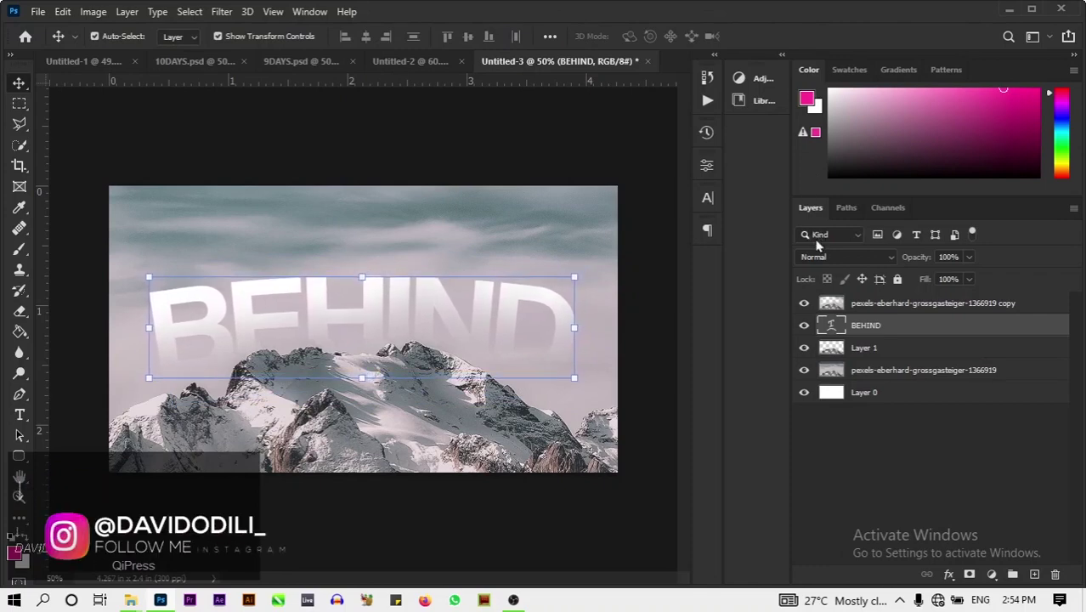
{"action": "key", "text": "Down"}
{"action": "key", "text": "Down"}
{"action": "key", "text": "Down"}
{"action": "key", "text": "Down"}
{"action": "key", "text": "Down"}
{"action": "key", "text": "Down"}
{"action": "key", "text": "Down"}
{"action": "key", "text": "Down"}
{"action": "key", "text": "Down"}
{"action": "key", "text": "Down"}
{"action": "key", "text": "Down"}
{"action": "key", "text": "Down"}
{"action": "key", "text": "Down"}
{"action": "key", "text": "Down"}
{"action": "key", "text": "Down"}
{"action": "key", "text": "Down"}
{"action": "key", "text": "Down"}
{"action": "key", "text": "Down"}
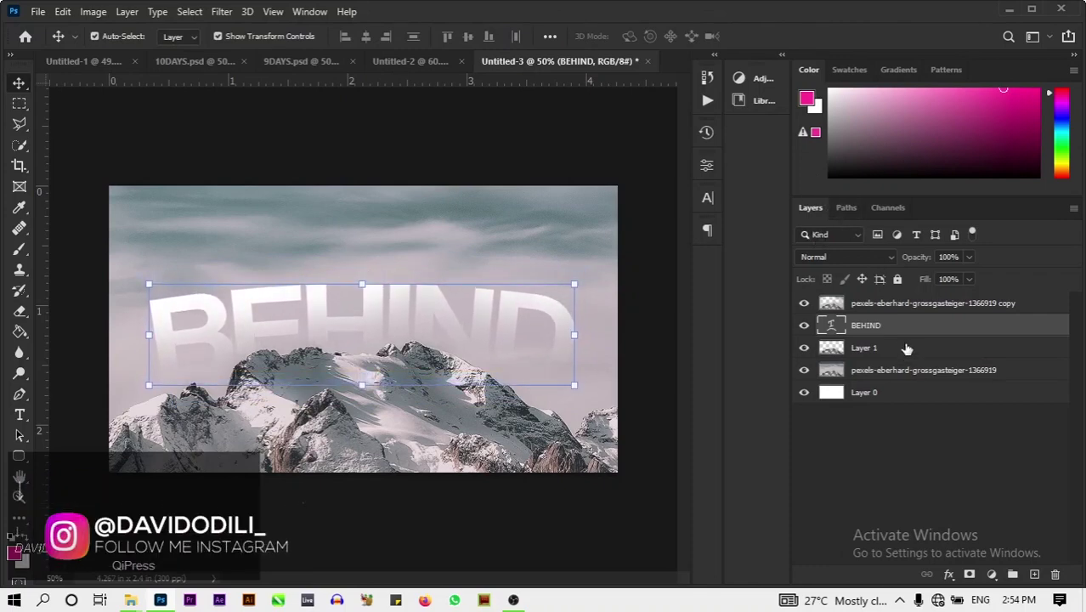
{"action": "key", "text": "Up"}
{"action": "key", "text": "Up"}
{"action": "key", "text": "Up"}
{"action": "key", "text": "Up"}
{"action": "key", "text": "Up"}
{"action": "key", "text": "Up"}
{"action": "key", "text": "Up"}
{"action": "key", "text": "Up"}
{"action": "key", "text": "Up"}
{"action": "key", "text": "Up"}
Step: Erase more sky from the top photo copy along the upper edge of the arched BEHIND text
{"action": "left_click", "coordinate": [926, 326]}
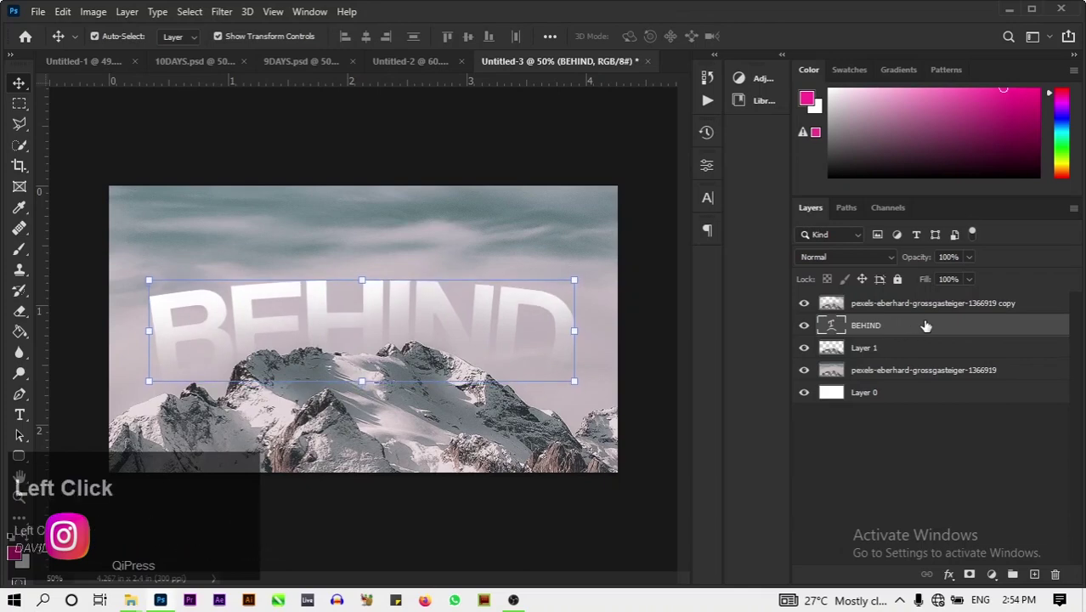
{"action": "left_click", "coordinate": [926, 311]}
{"action": "key", "text": "e"}
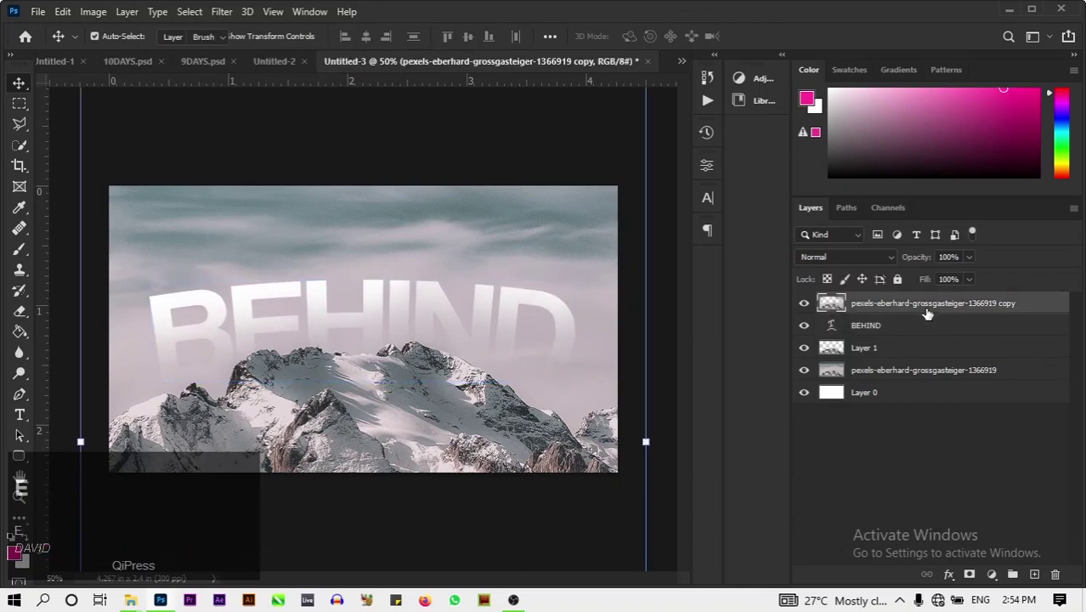
{"action": "mouse_move", "coordinate": [573, 251]}
{"action": "left_mouse_down"}
{"action": "mouse_move", "coordinate": [528, 267]}
{"action": "mouse_move", "coordinate": [226, 262]}
{"action": "mouse_move", "coordinate": [165, 286]}
{"action": "left_mouse_up"}
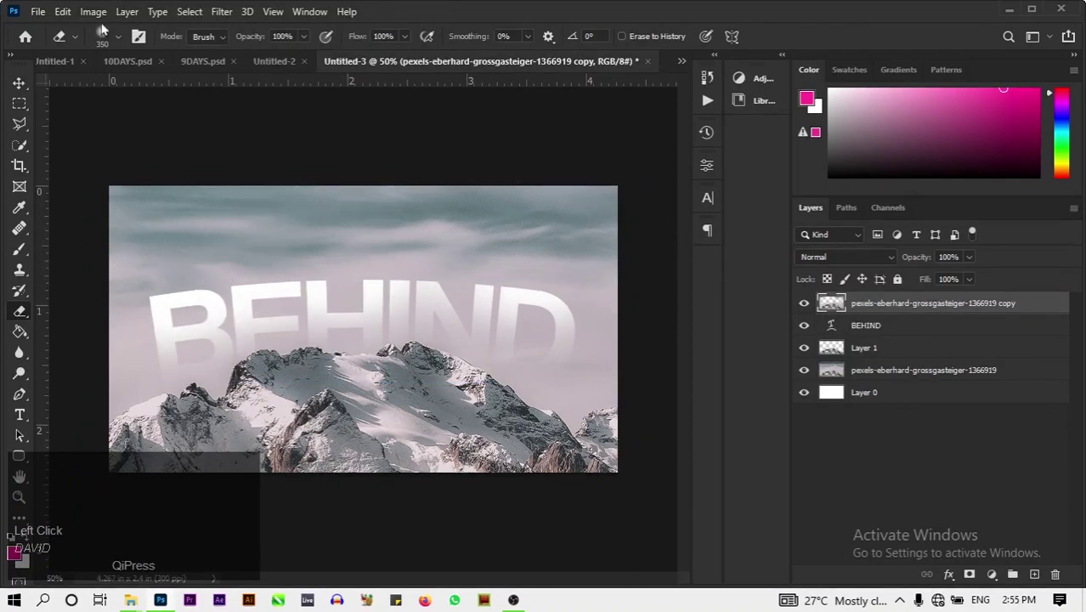
Step: Deselect all layers and fit the whole composition in the window to review it
{"action": "left_click", "coordinate": [20, 103]}
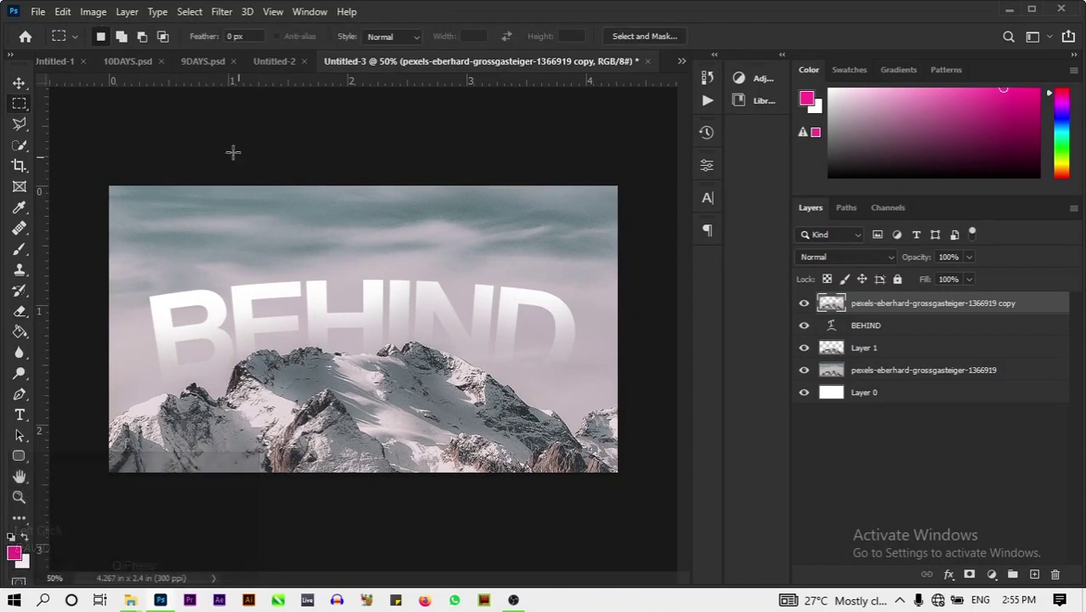
{"action": "left_click", "coordinate": [19, 82]}
{"action": "left_click", "coordinate": [465, 143]}
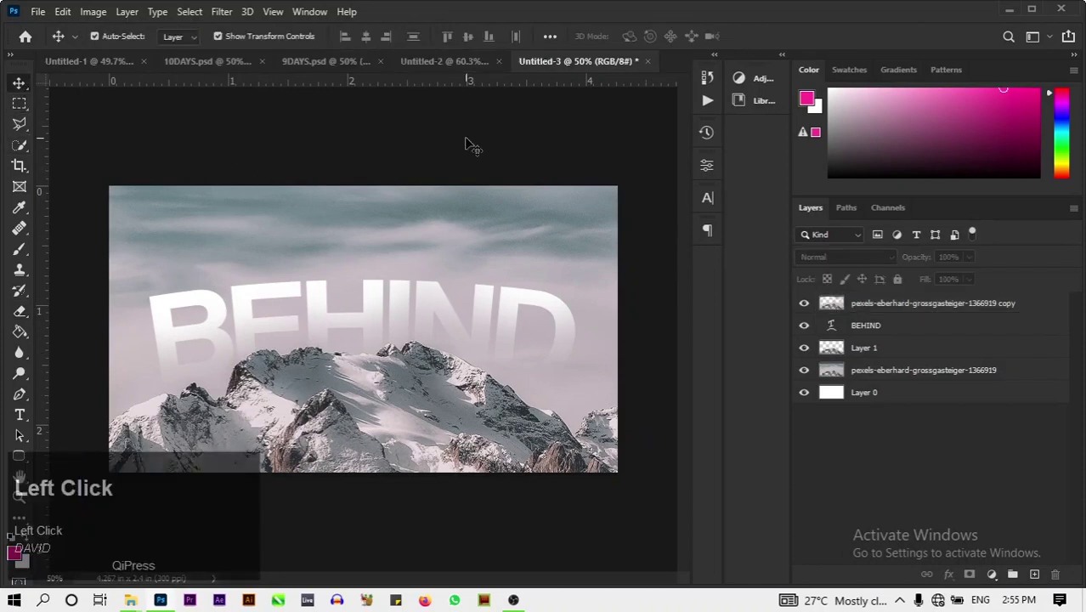
{"action": "key", "text": "ctrl+0"}
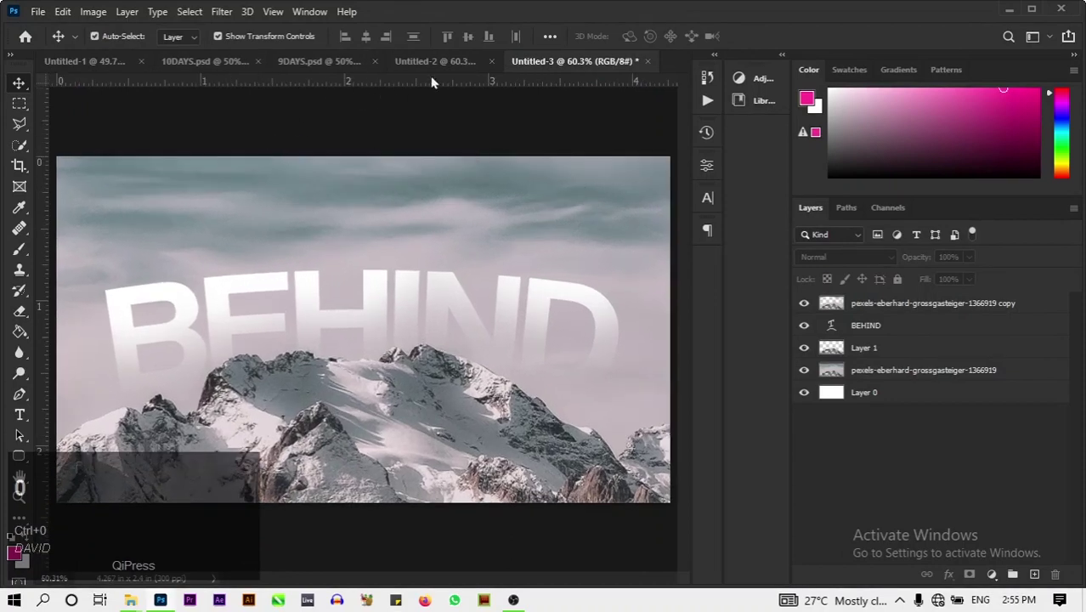